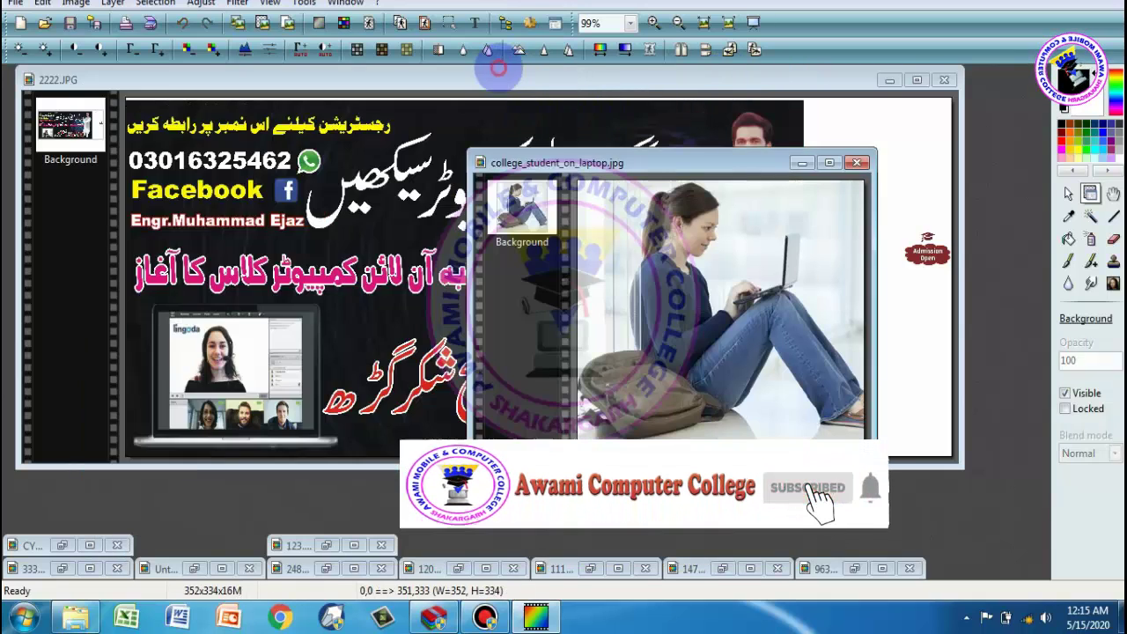
Move the student photo over the banner and zoom it to 300% so the face fills the window
click(498, 66)
drag(585, 163, 352, 132)
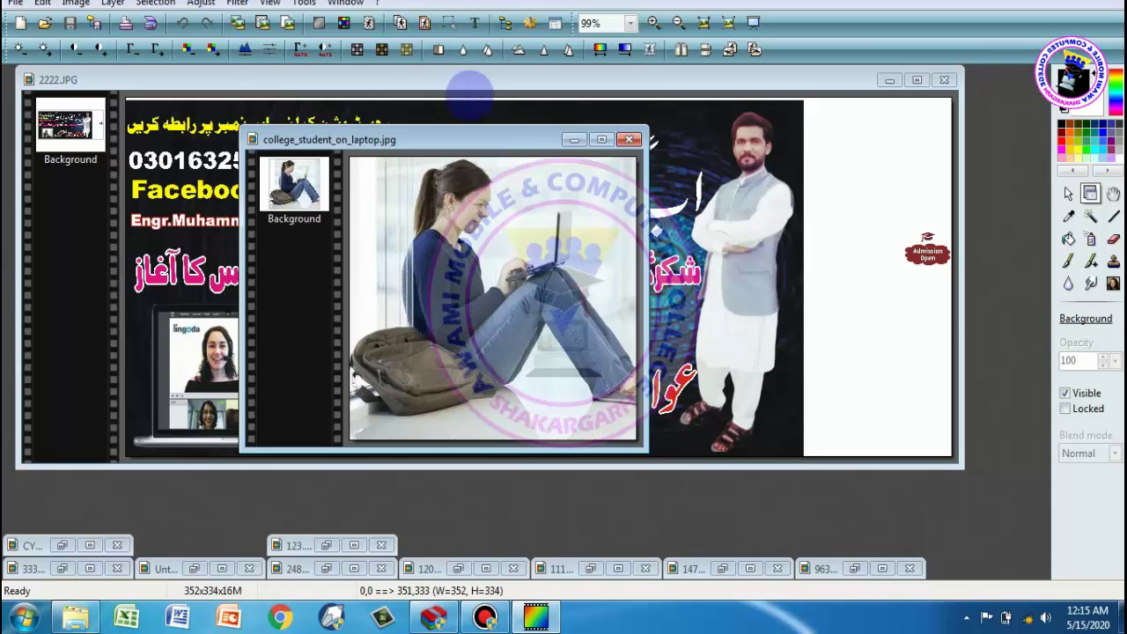
scroll(590, 199, up, 2)
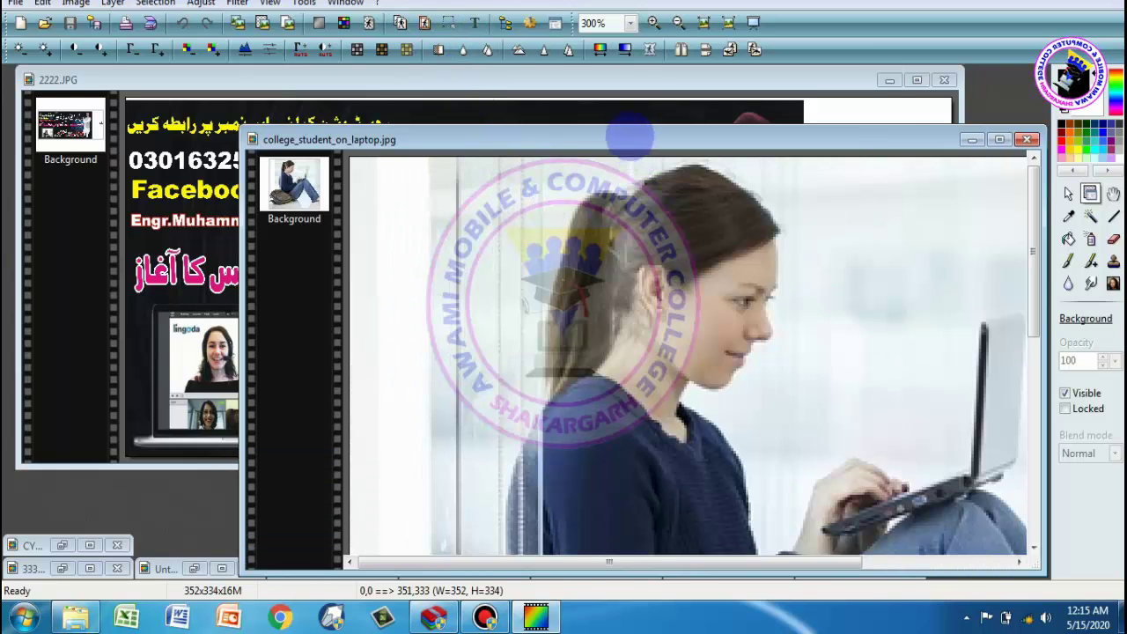
drag(629, 139, 455, 93)
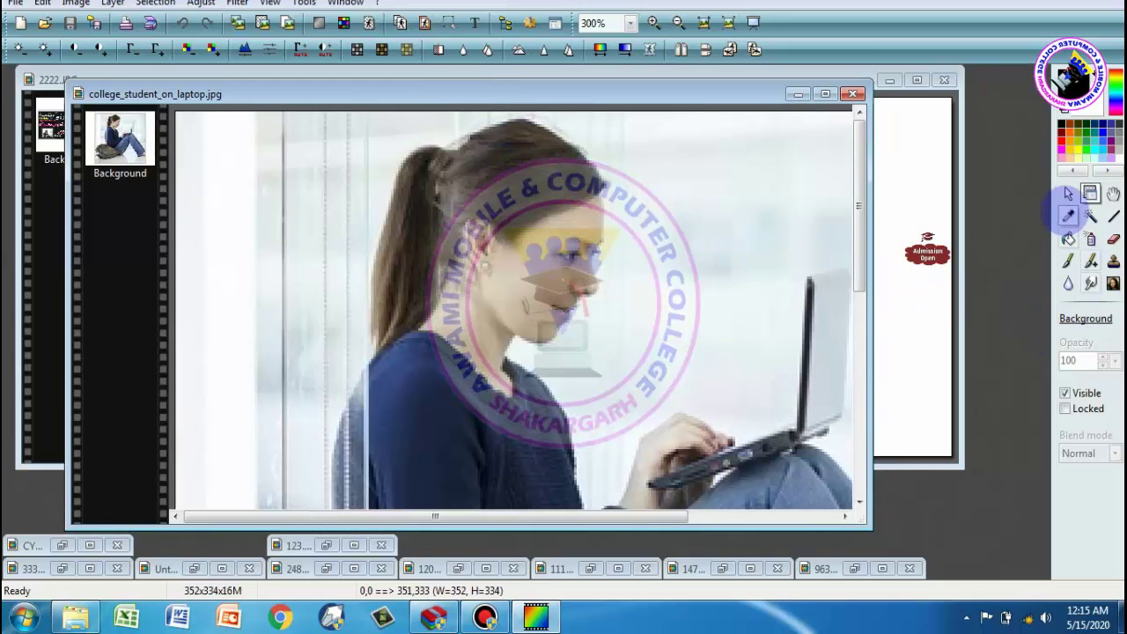
Select an ellipse around the woman's head and paste it into a new Layer 1
click(1068, 193)
click(1090, 319)
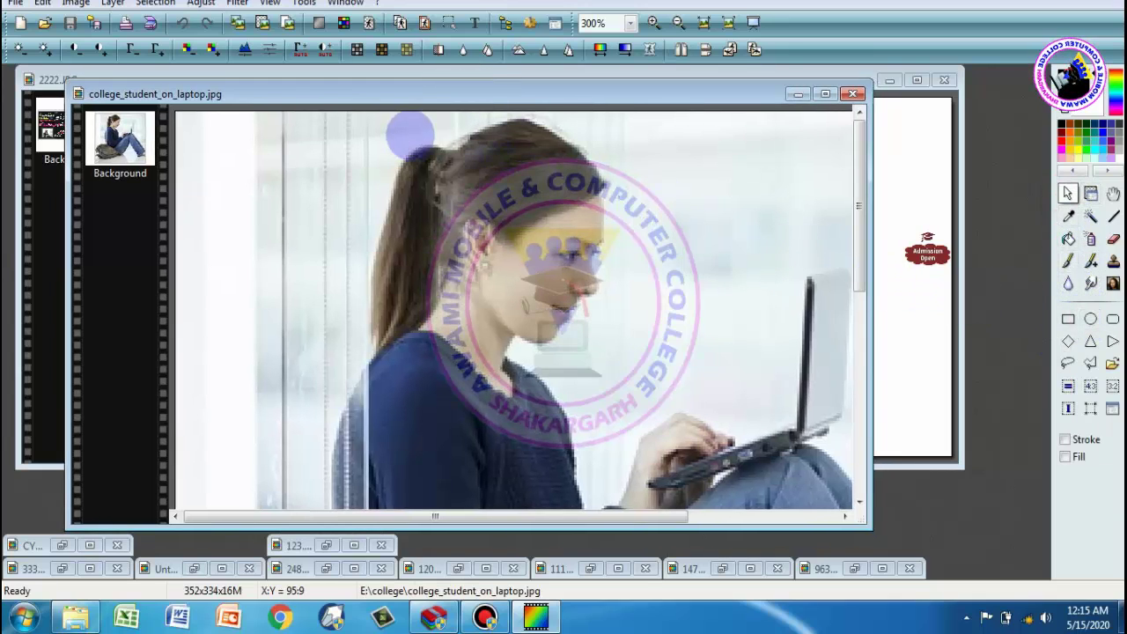
drag(398, 129, 609, 351)
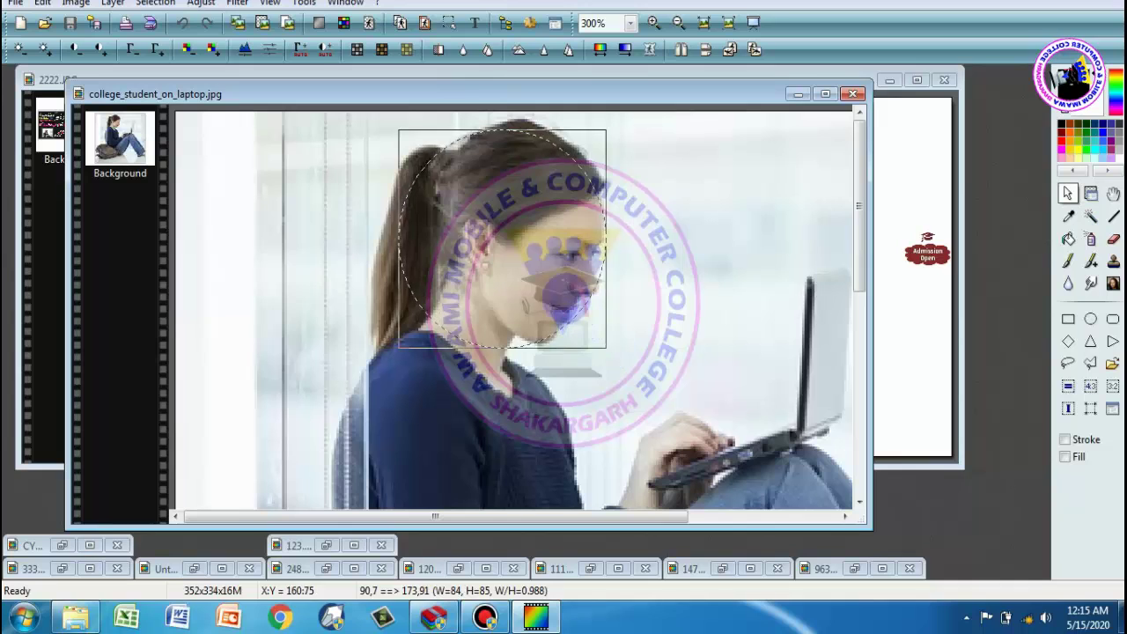
right_click(500, 199)
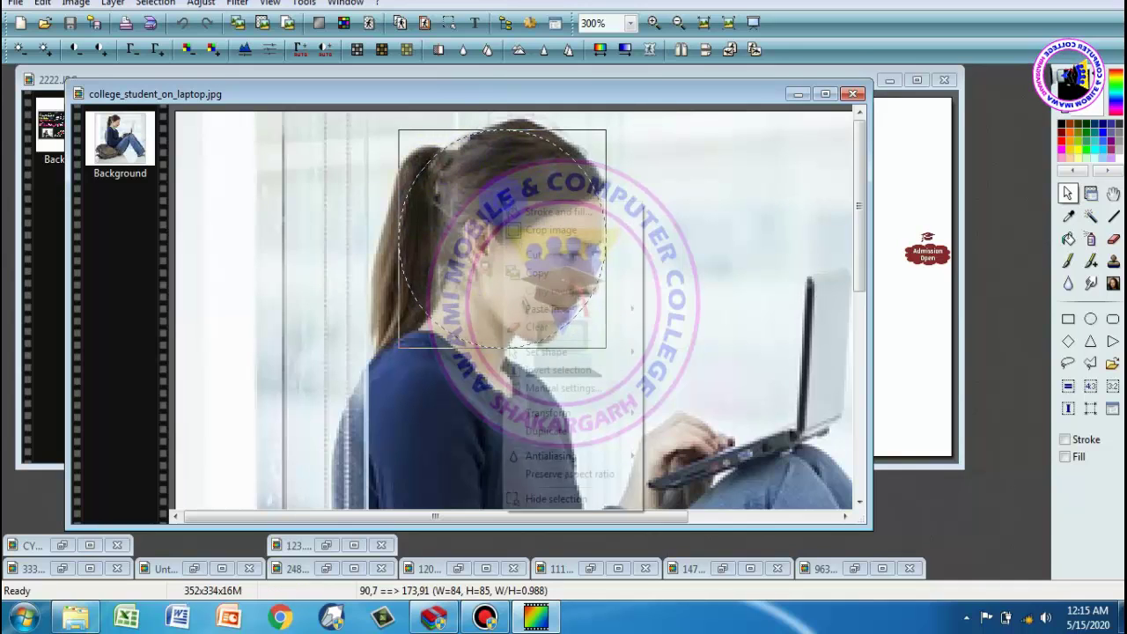
key(Escape)
right_click(643, 200)
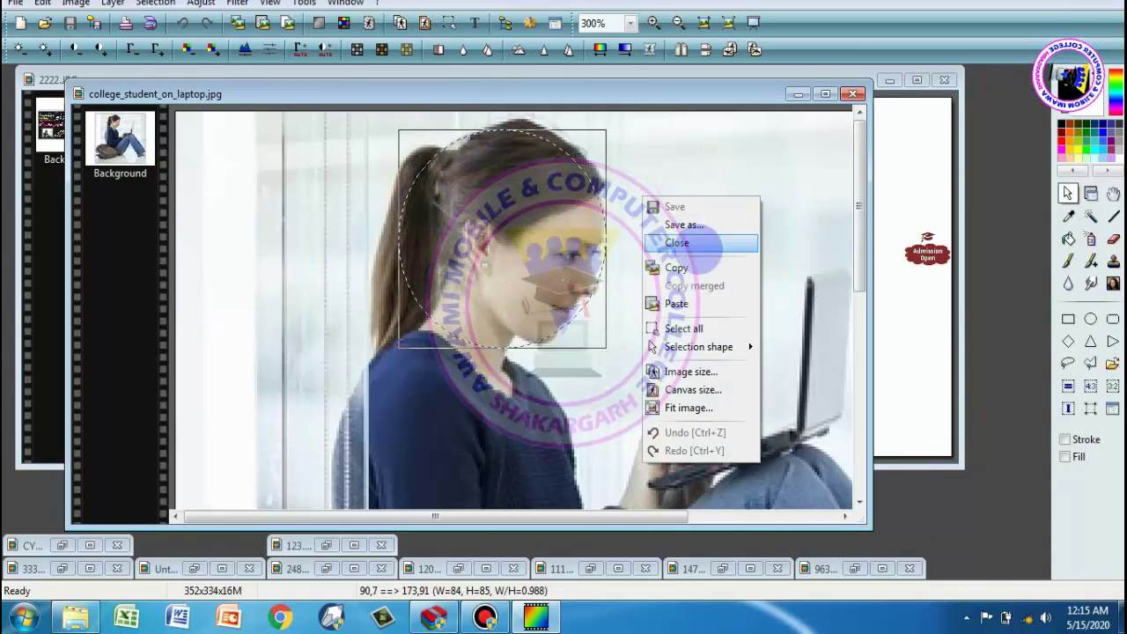
click(674, 299)
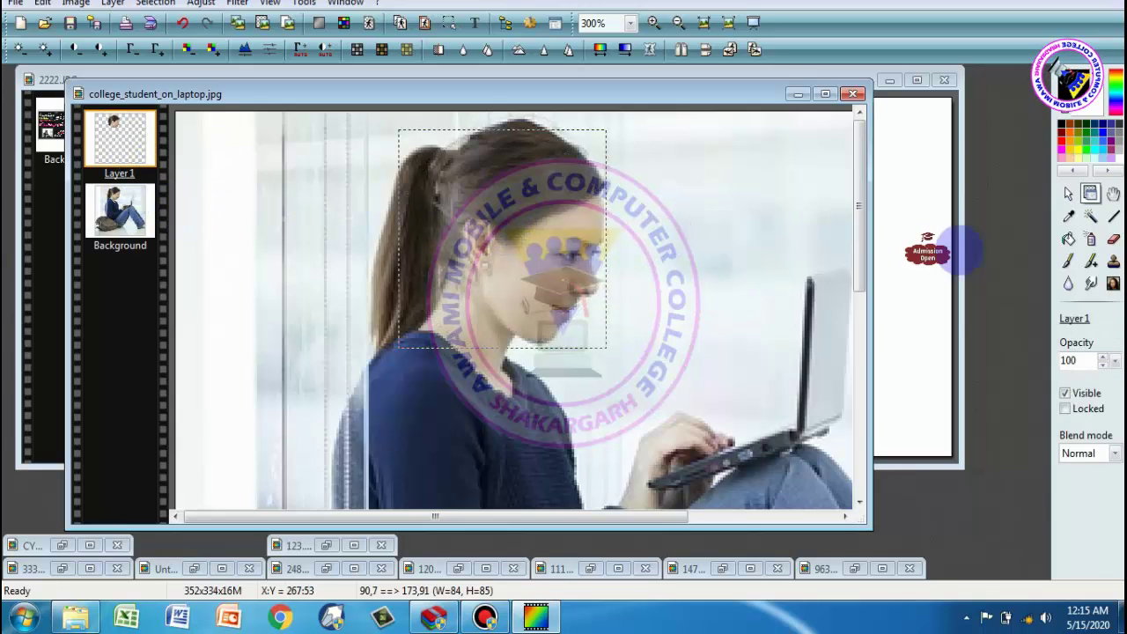
Zoom the photo to 200% and check Layer 1's settings without changing them
click(1113, 193)
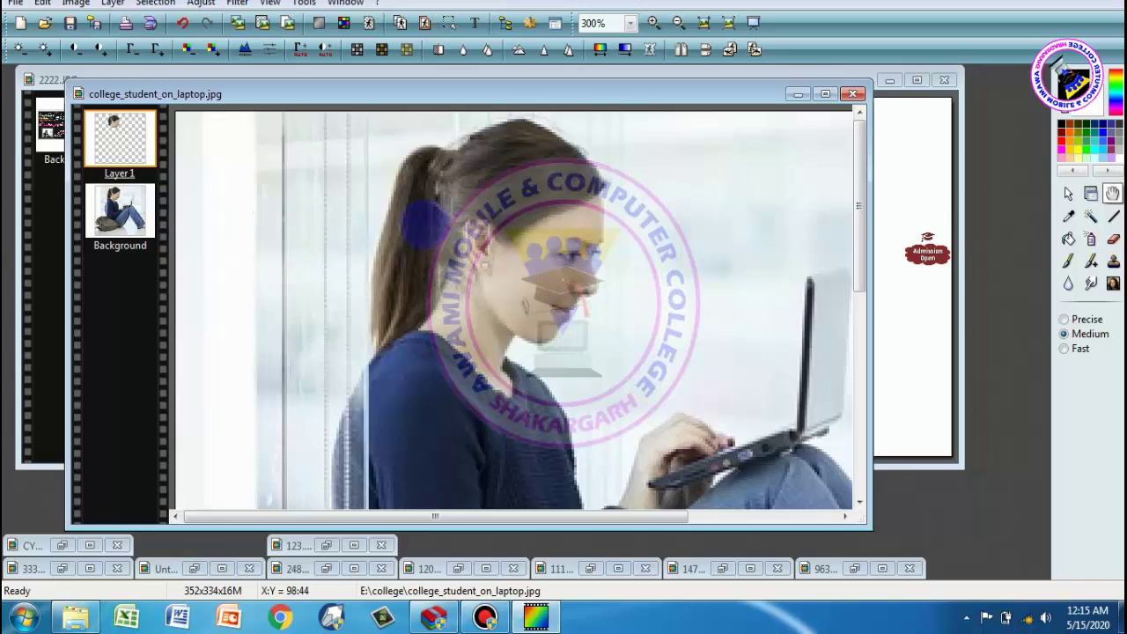
key(ctrl+1)
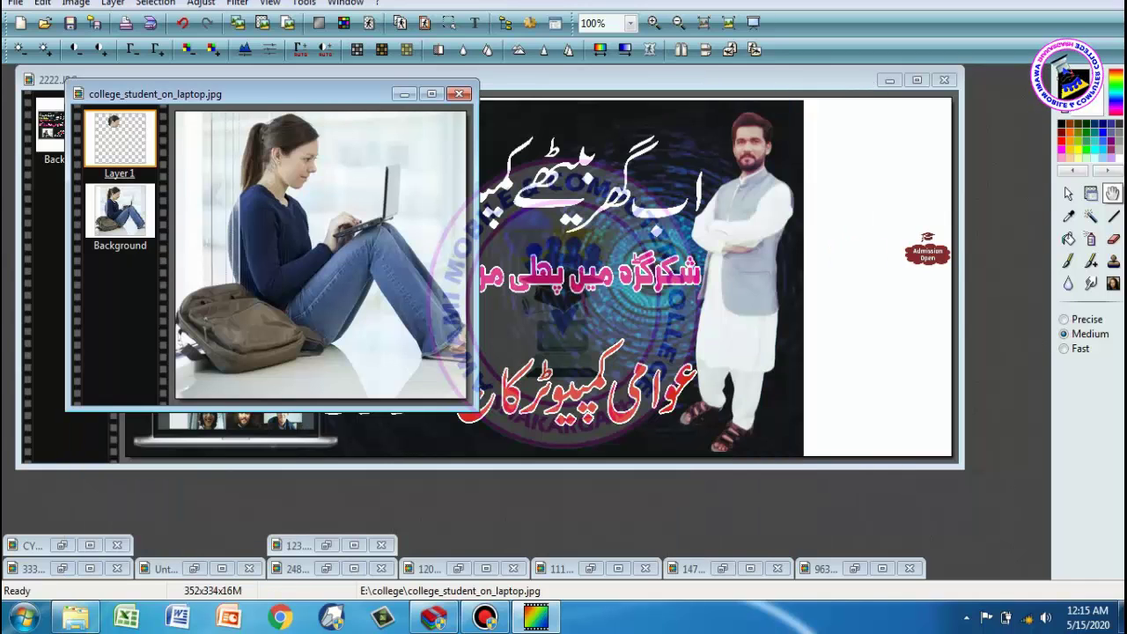
scroll(350, 207, up, 1)
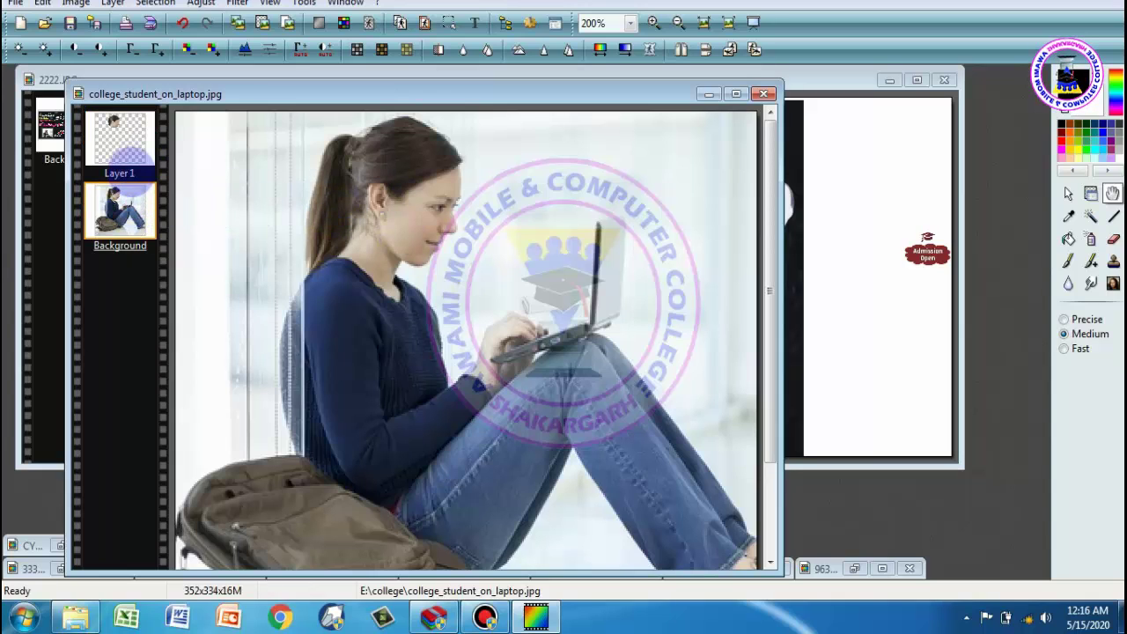
double_click(132, 148)
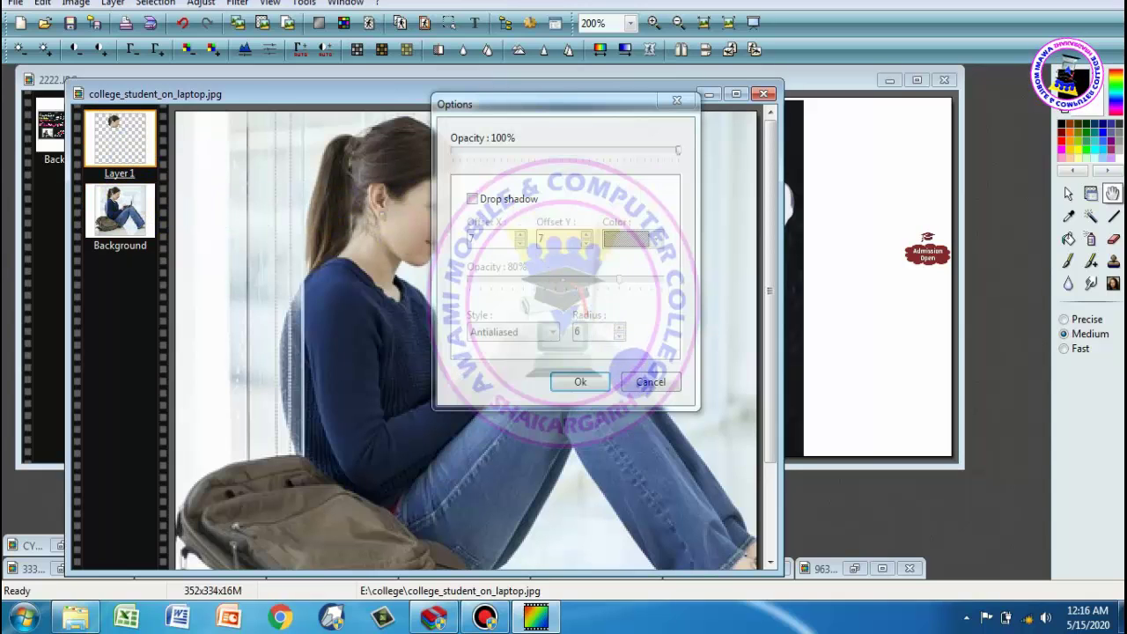
click(636, 381)
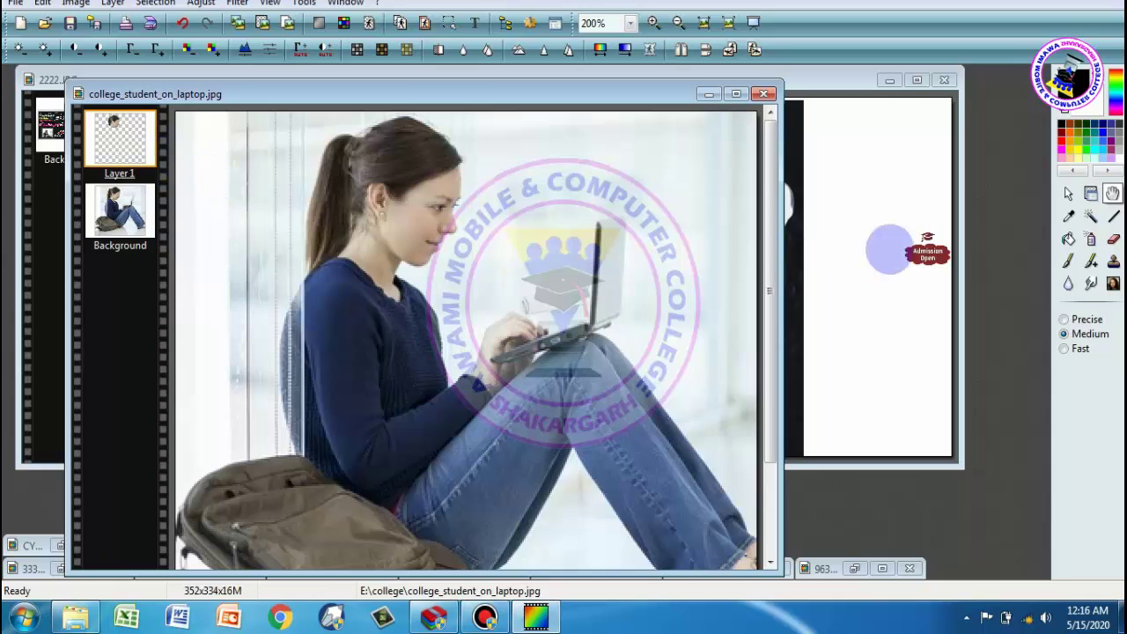
click(1067, 194)
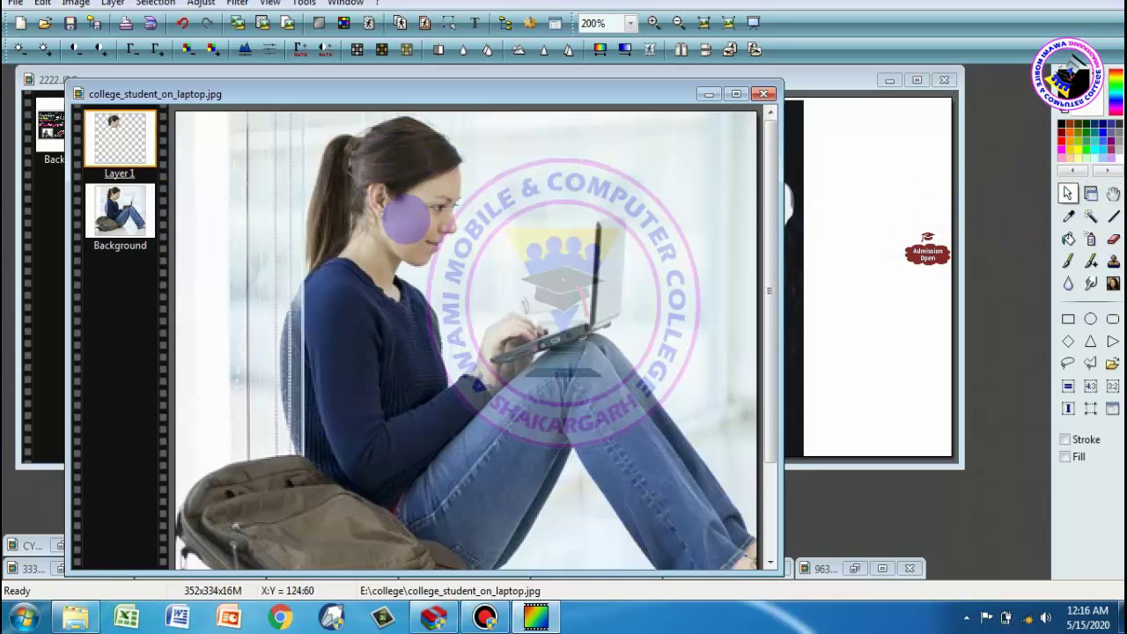
click(448, 24)
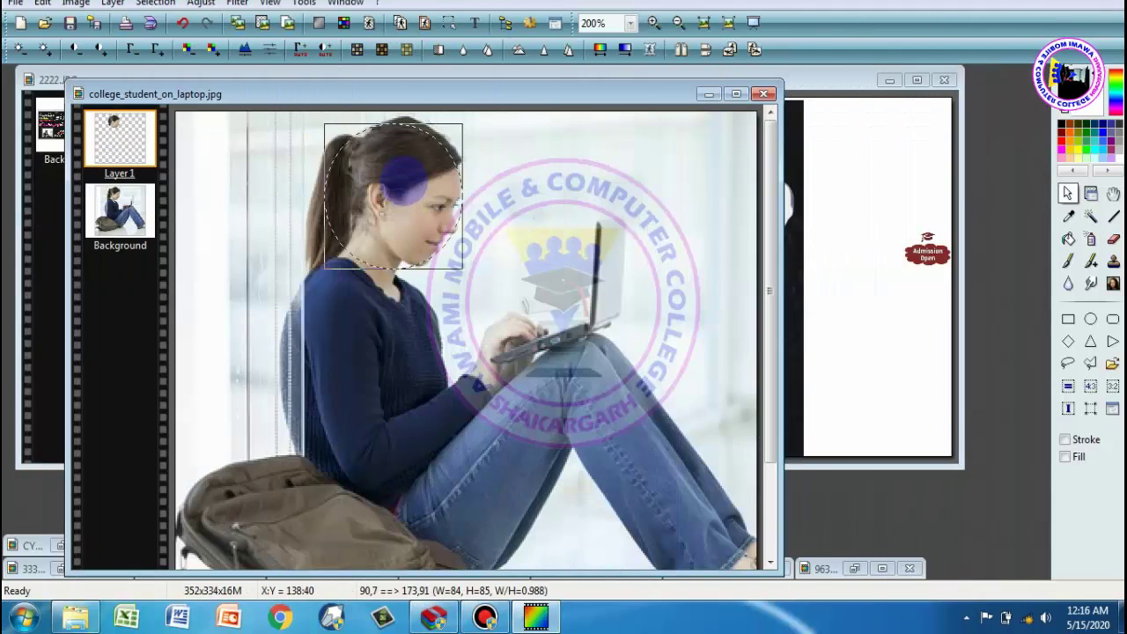
mouse_move(407, 178)
mouse_down()
mouse_move(419, 177)
mouse_move(412, 172)
mouse_up()
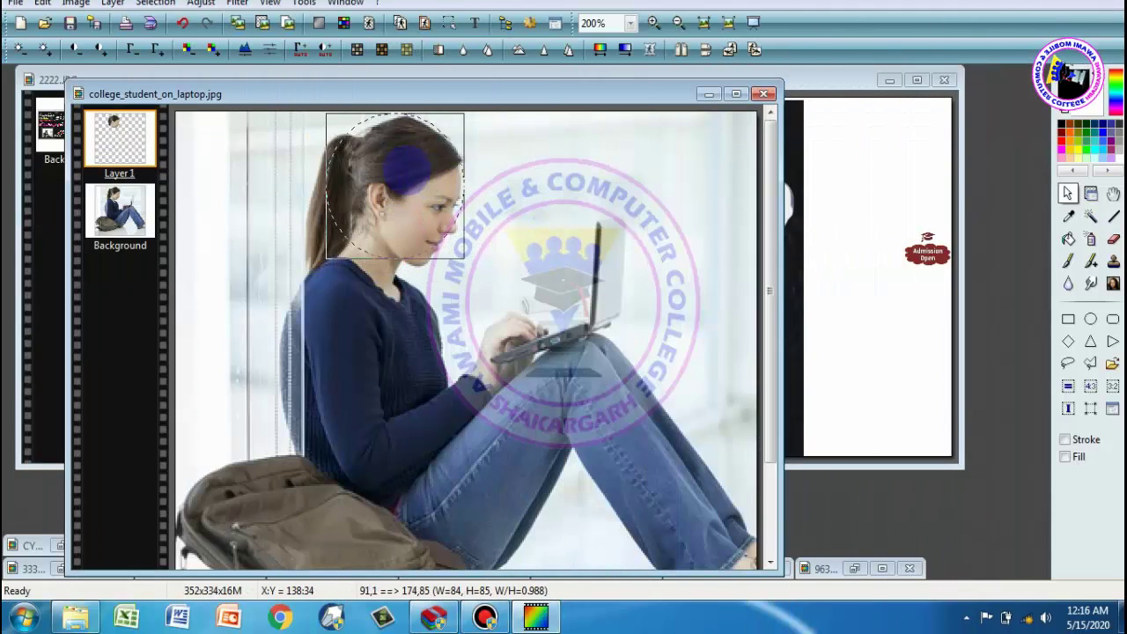
click(449, 21)
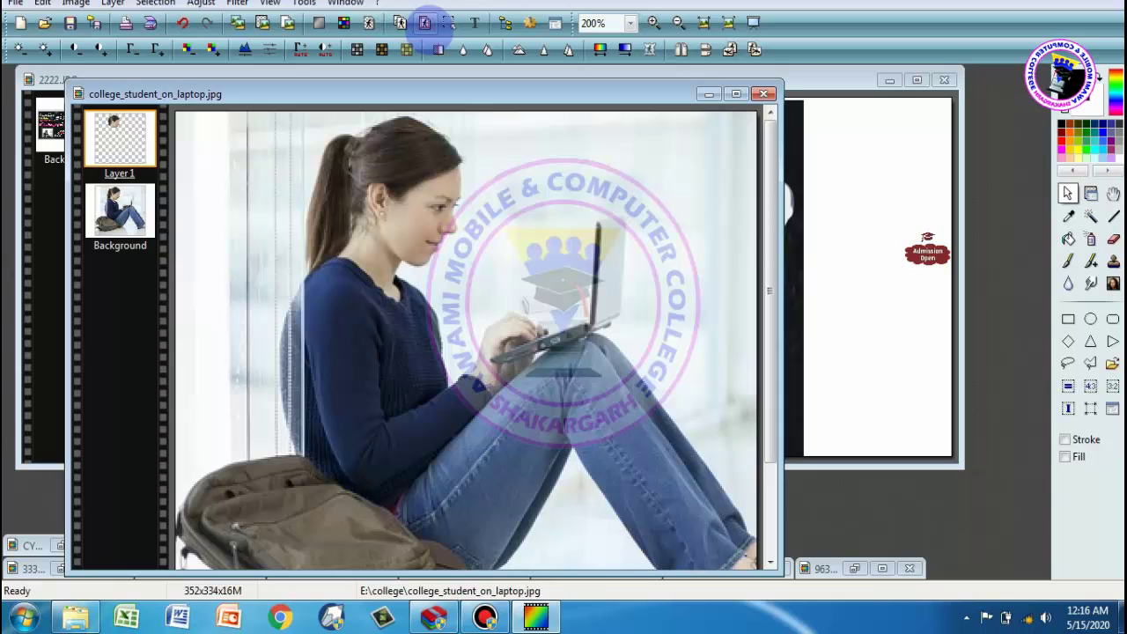
Set the canvas to Width 6 and Height 8 inches, making it 432×576 px with white added space
click(425, 22)
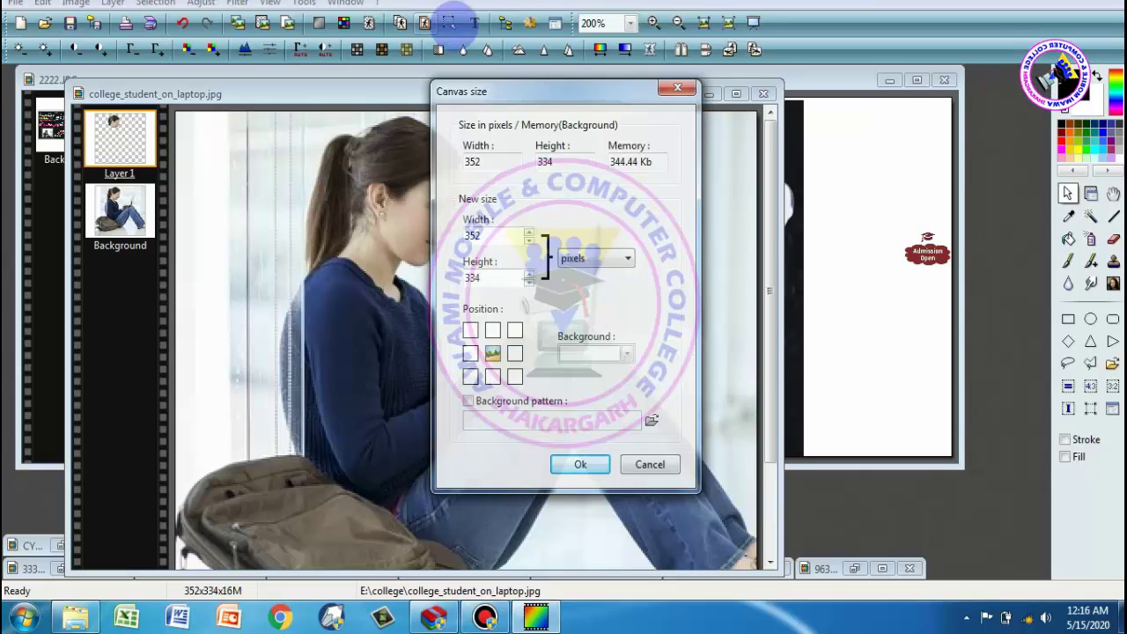
double_click(473, 235)
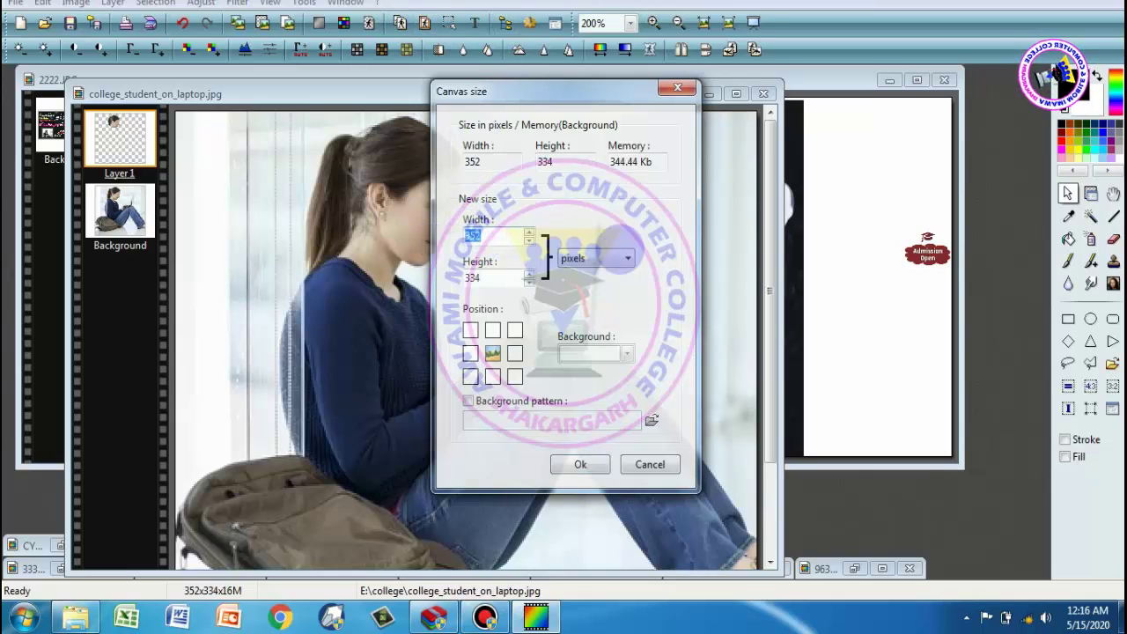
click(607, 258)
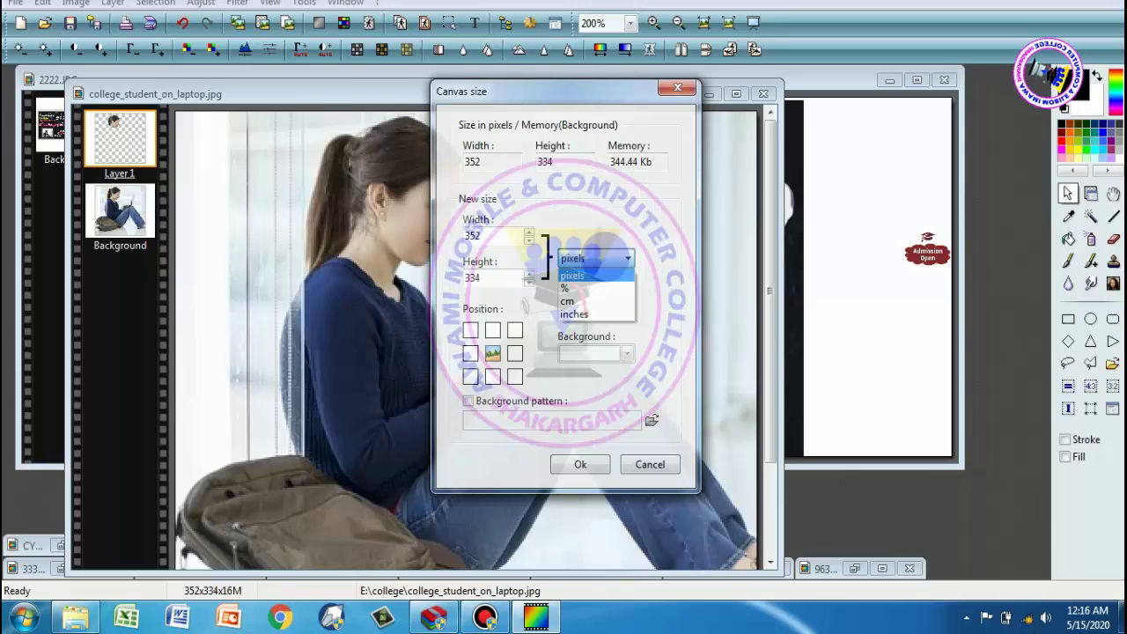
click(574, 313)
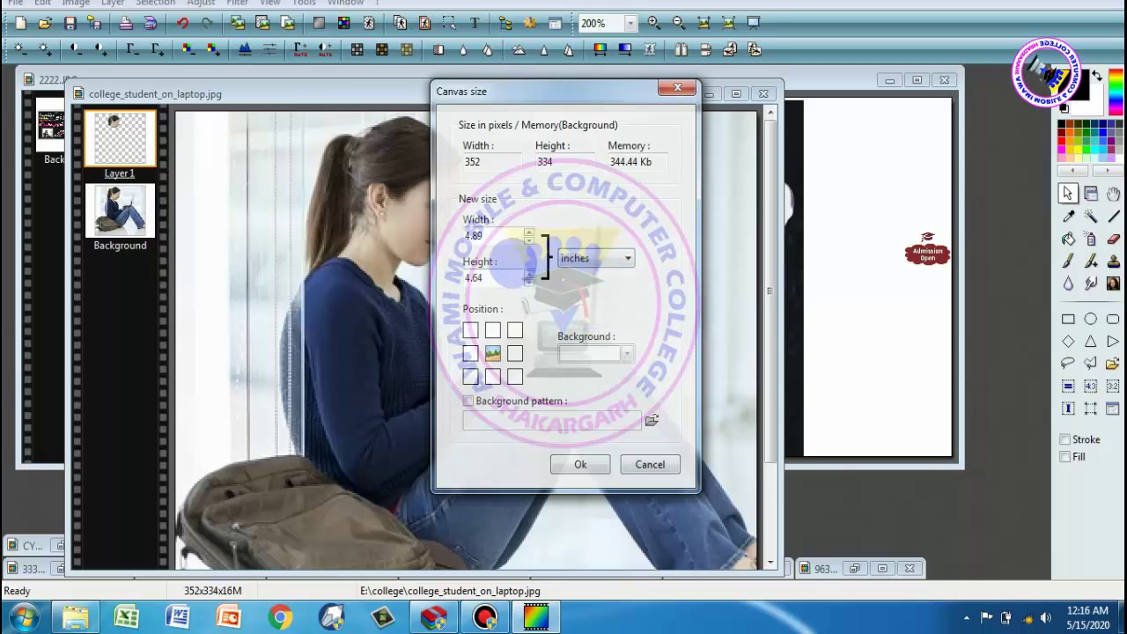
drag(484, 236, 445, 236)
text(6)
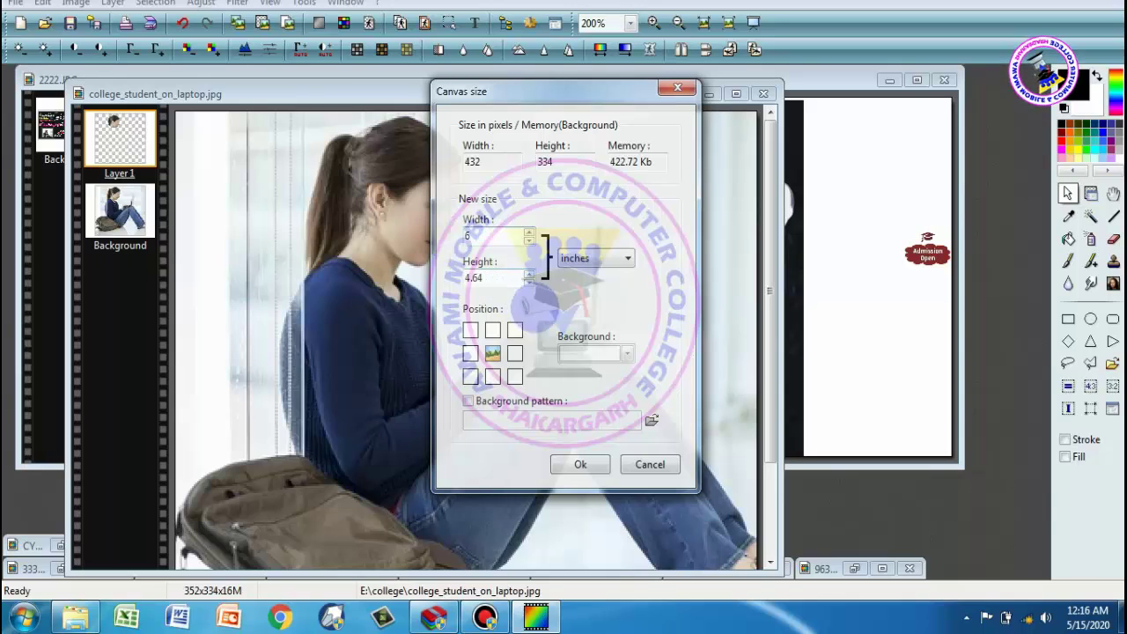
key(Tab)
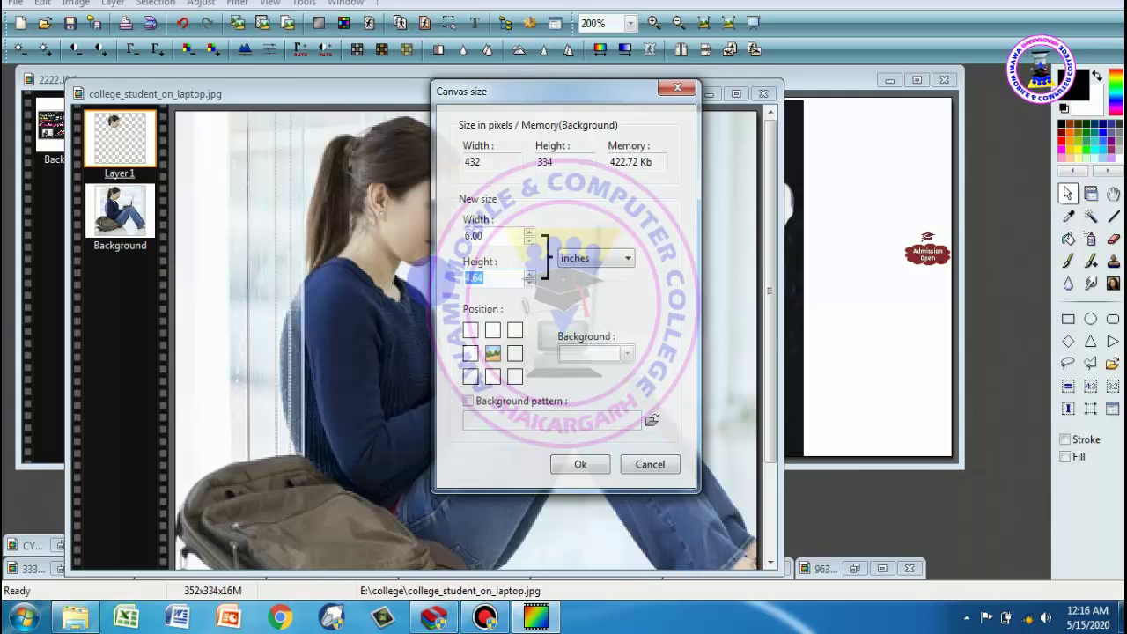
text(8)
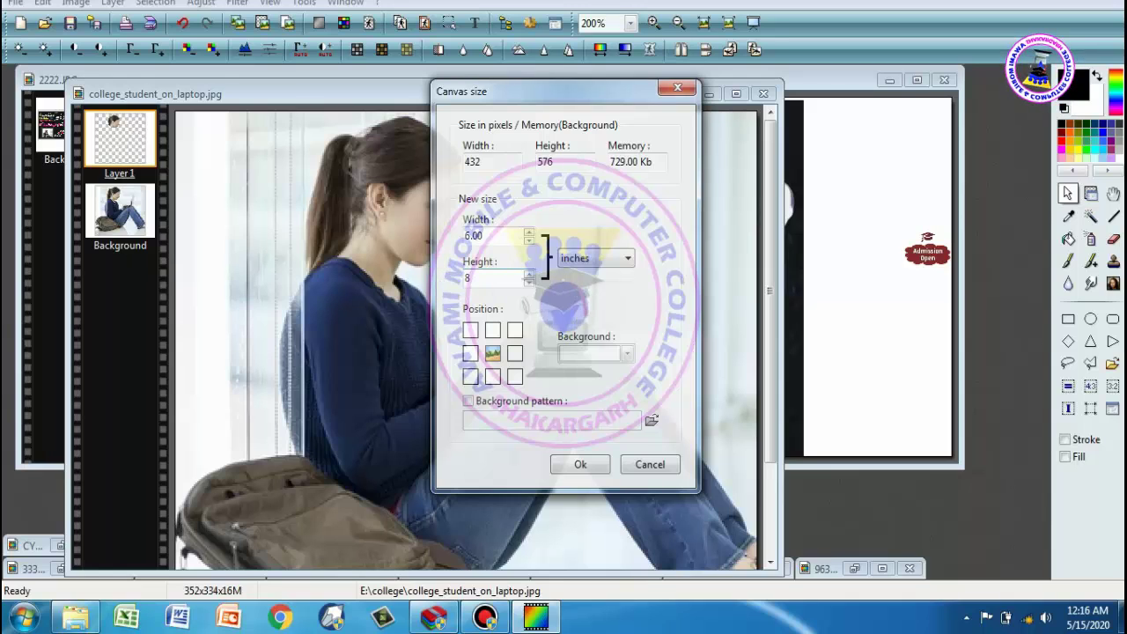
click(581, 464)
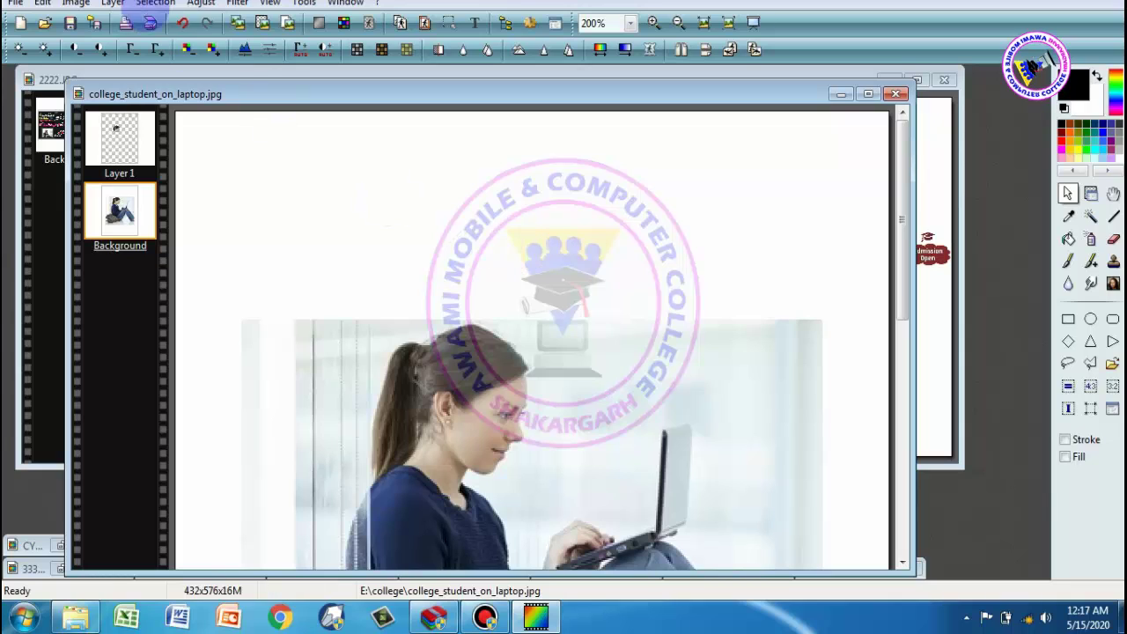
Undo the white enlargement and set cyan as the Canvas size background colour
click(182, 22)
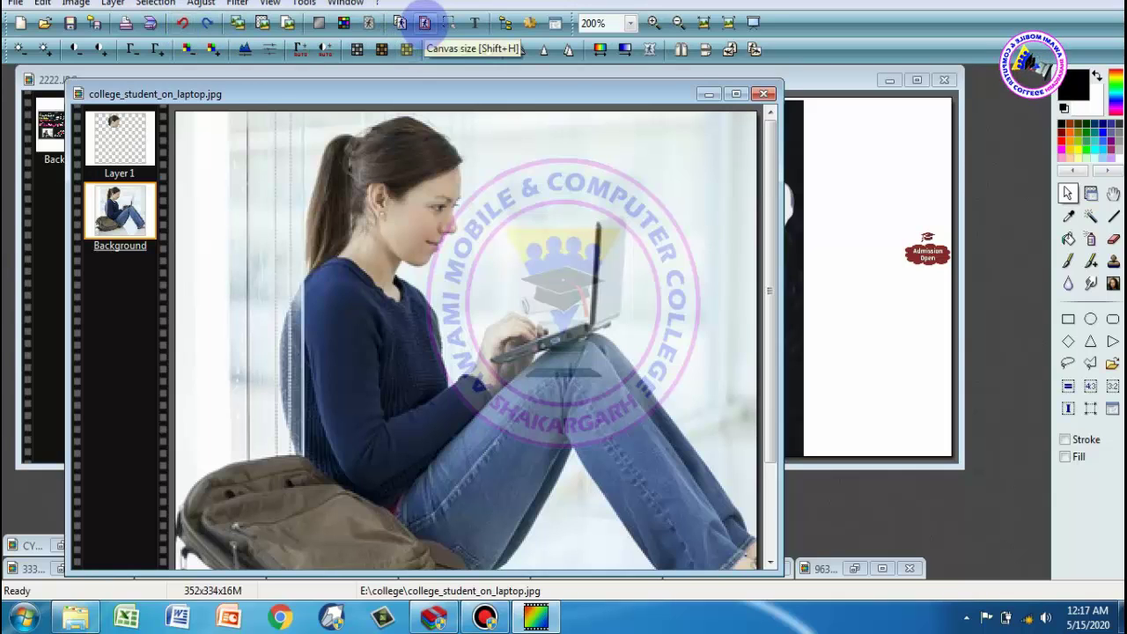
click(424, 23)
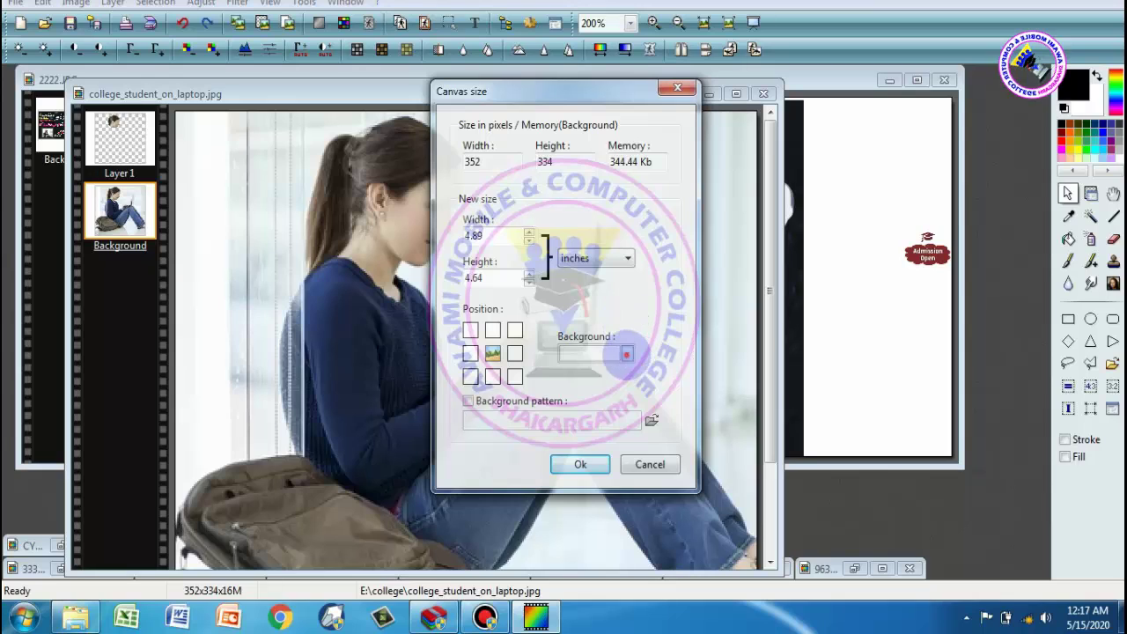
click(627, 353)
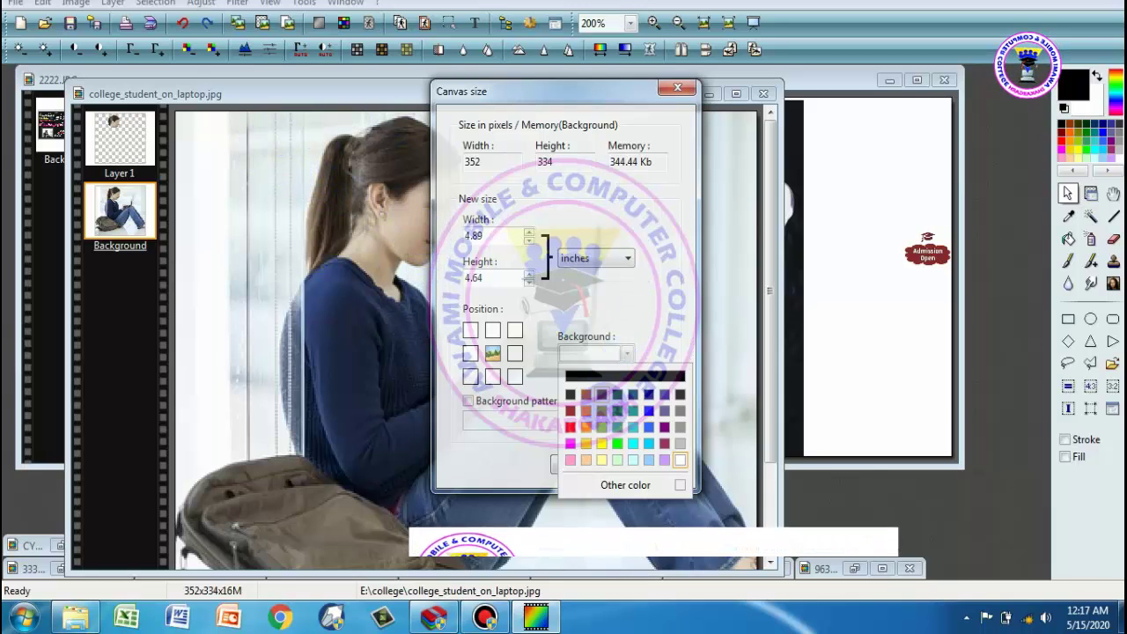
click(633, 443)
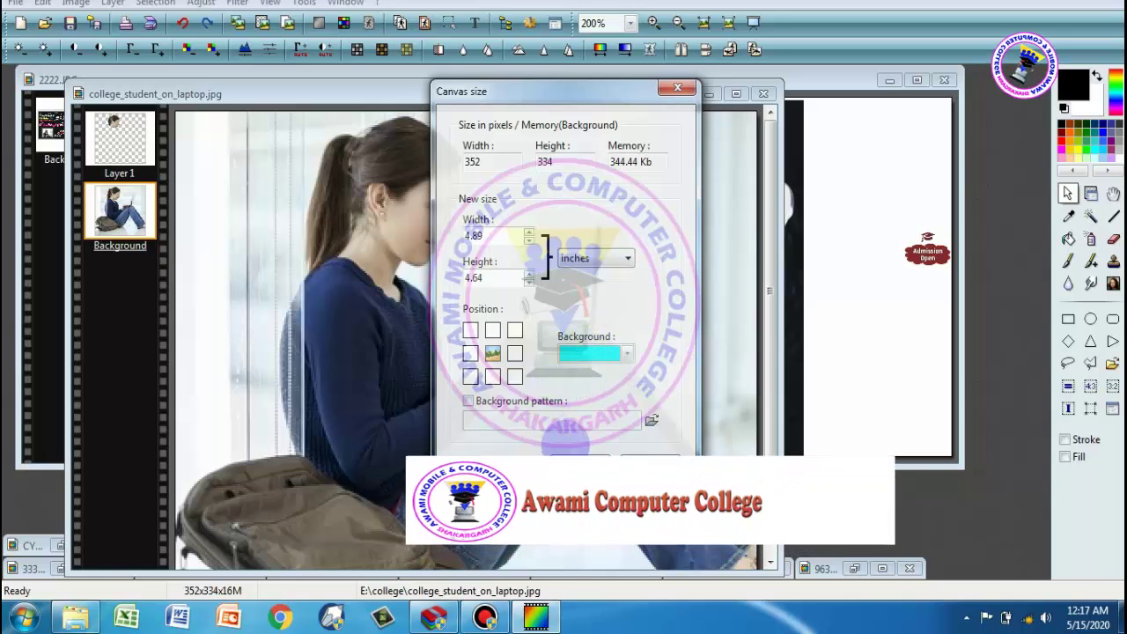
click(580, 464)
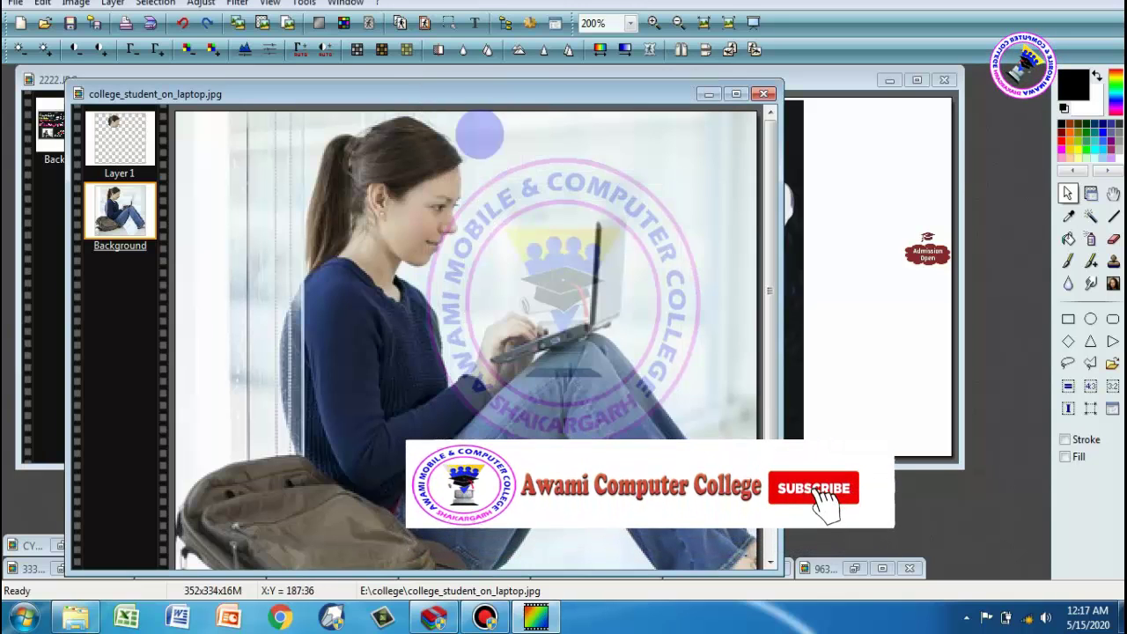
Re-enlarge the canvas to 6 × 8 inches with the cyan background
click(423, 23)
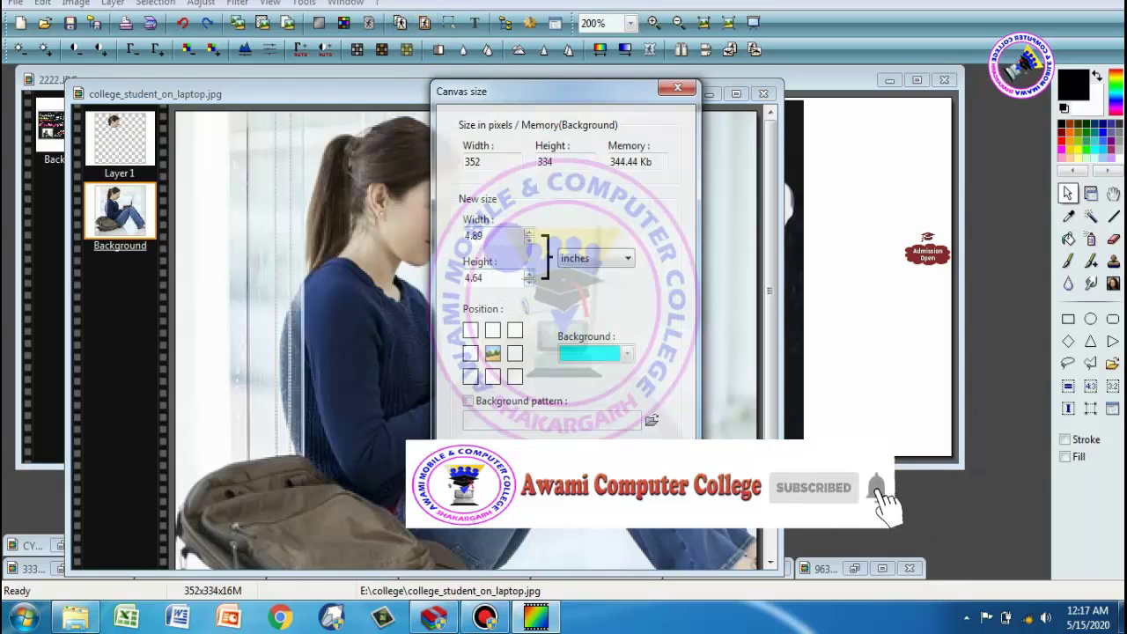
double_click(479, 235)
text(6)
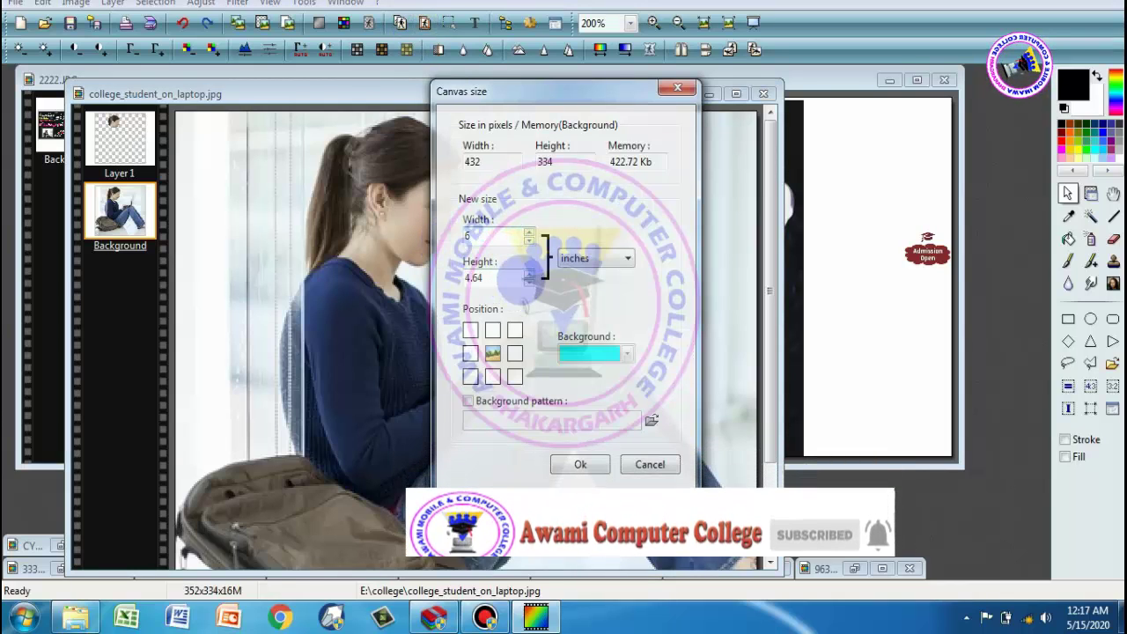
double_click(480, 277)
text(8)
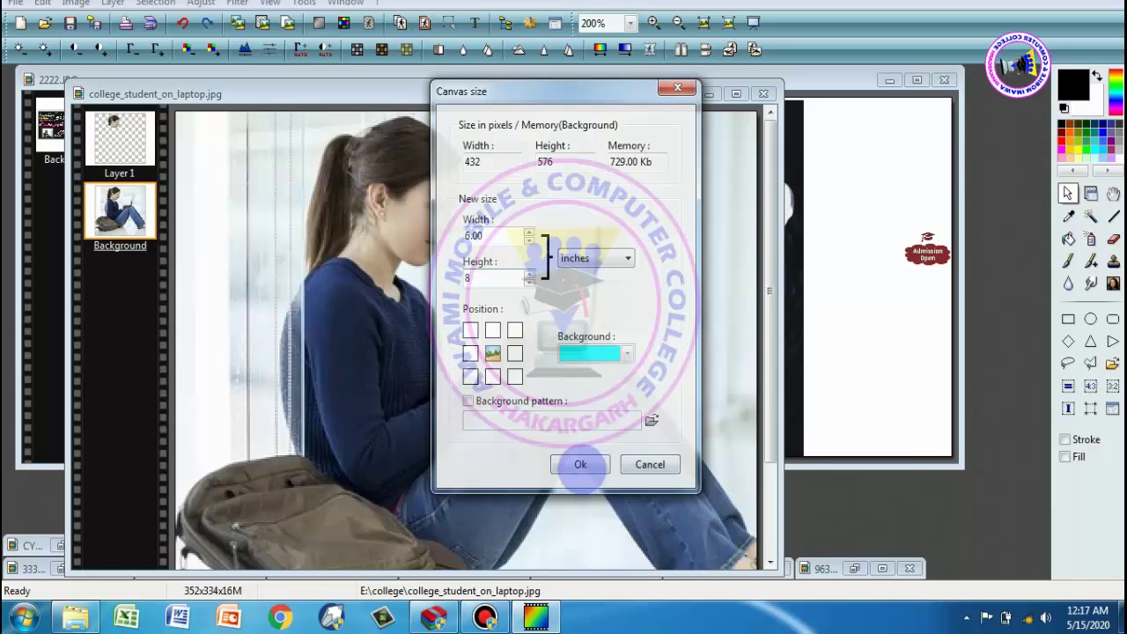
click(580, 464)
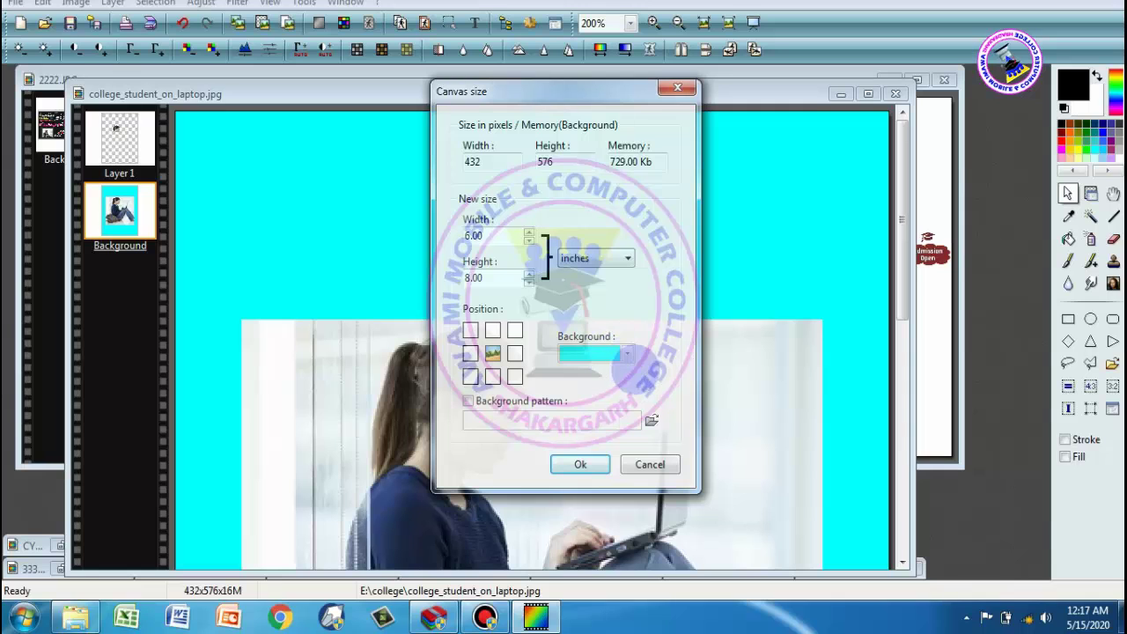
Choose Braid02 as the canvas background pattern and confirm the Canvas size settings
click(496, 402)
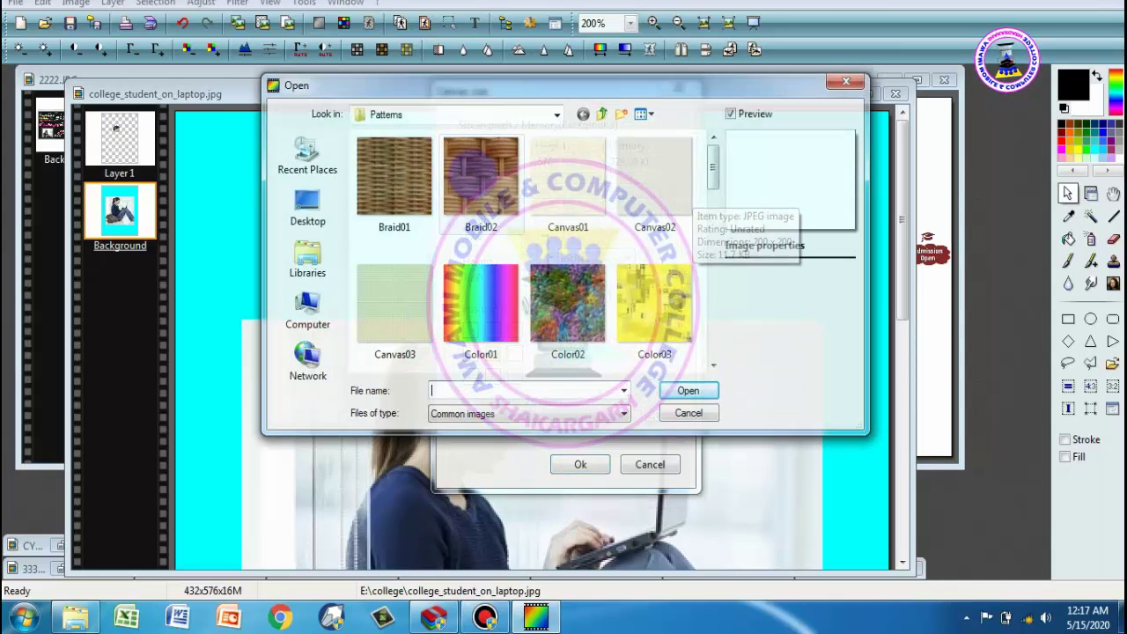
click(472, 175)
click(687, 390)
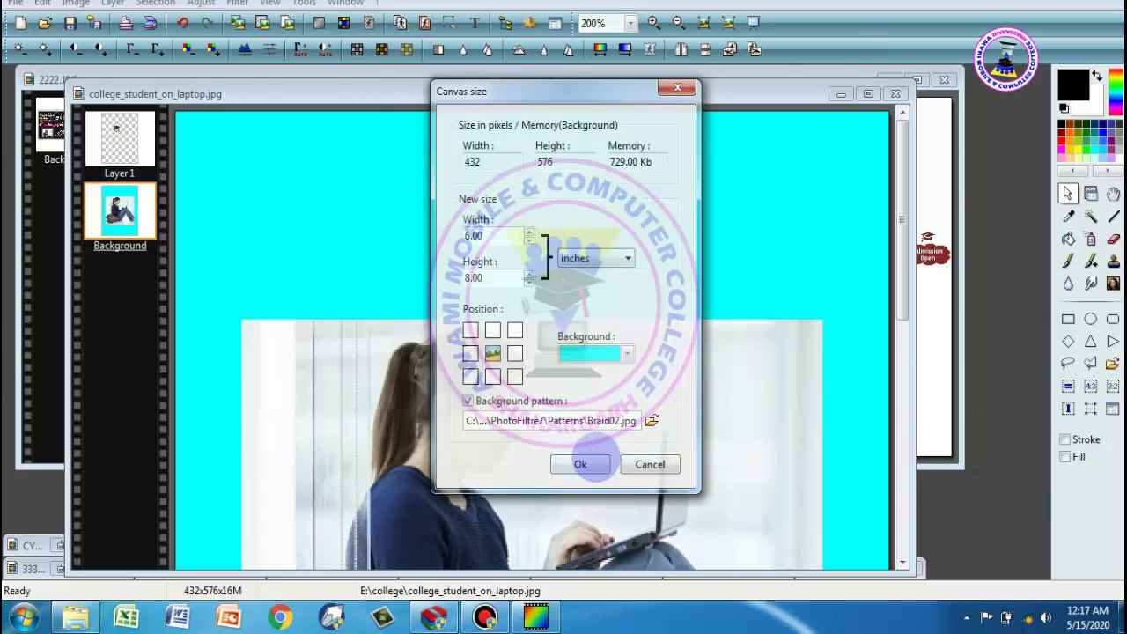
click(581, 464)
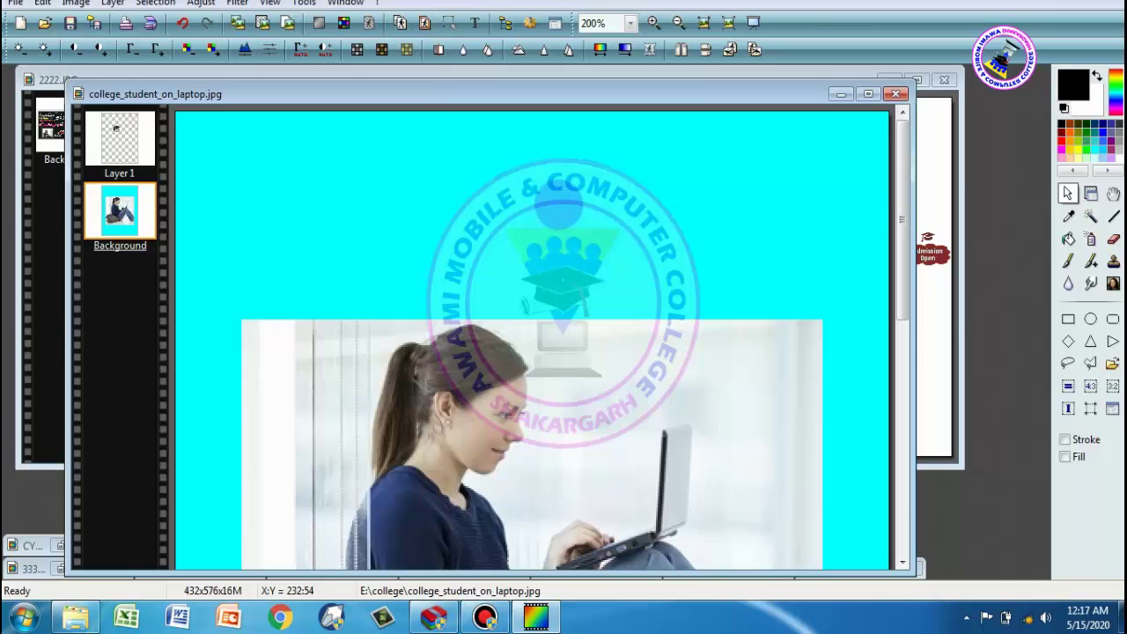
Undo the cyan canvas and re-enlarge to 6 × 8 inches with the Braid02 pattern
click(183, 23)
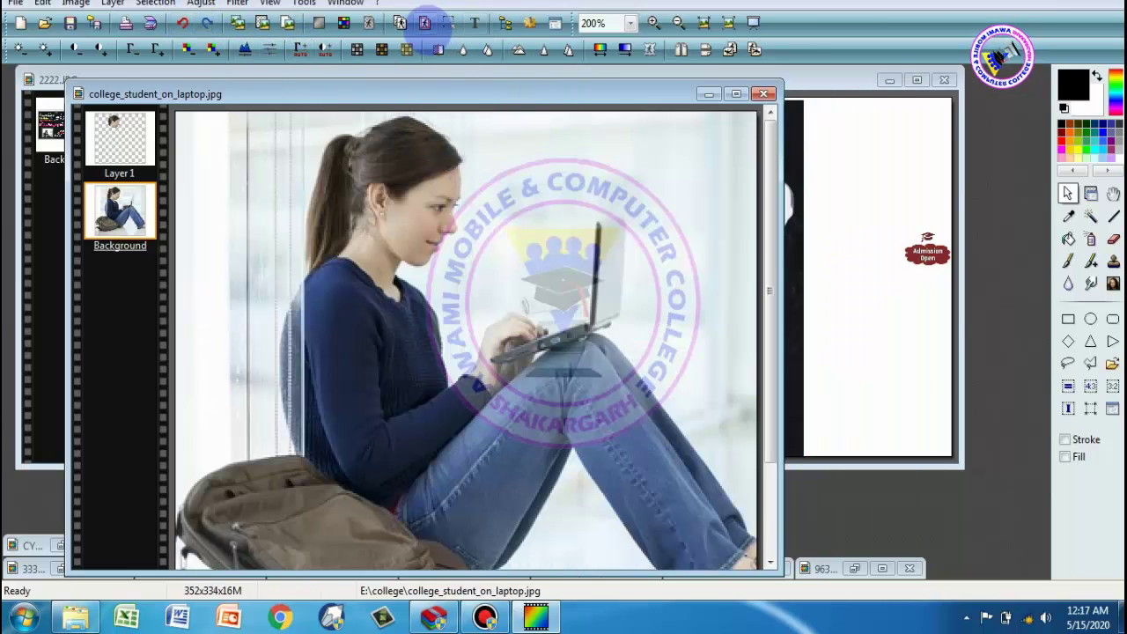
click(425, 22)
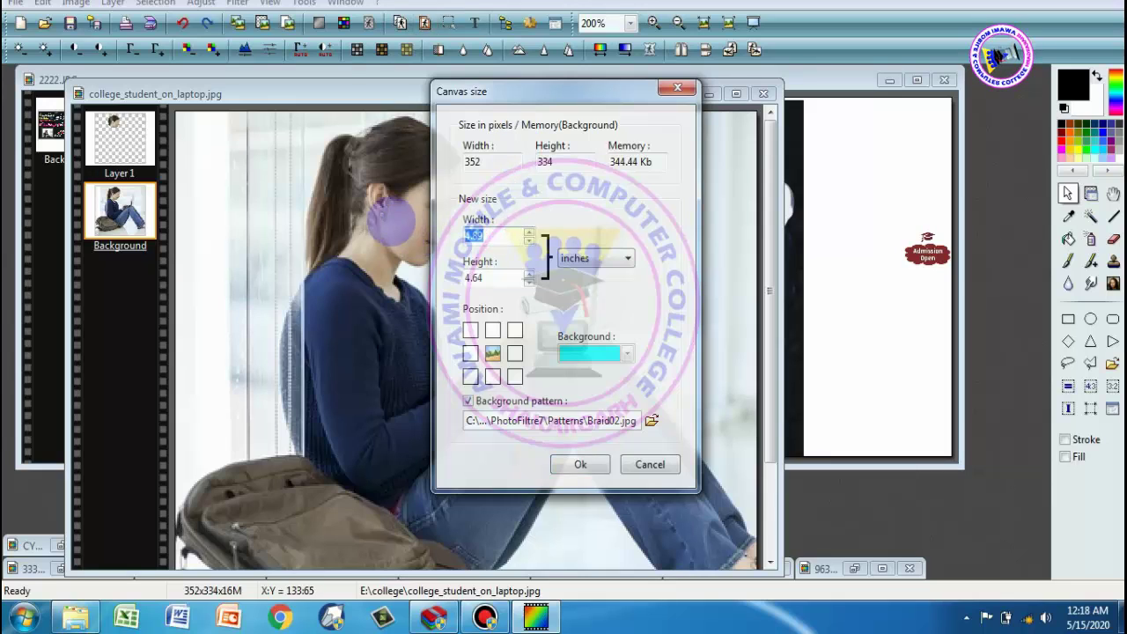
text(6)
key(Tab)
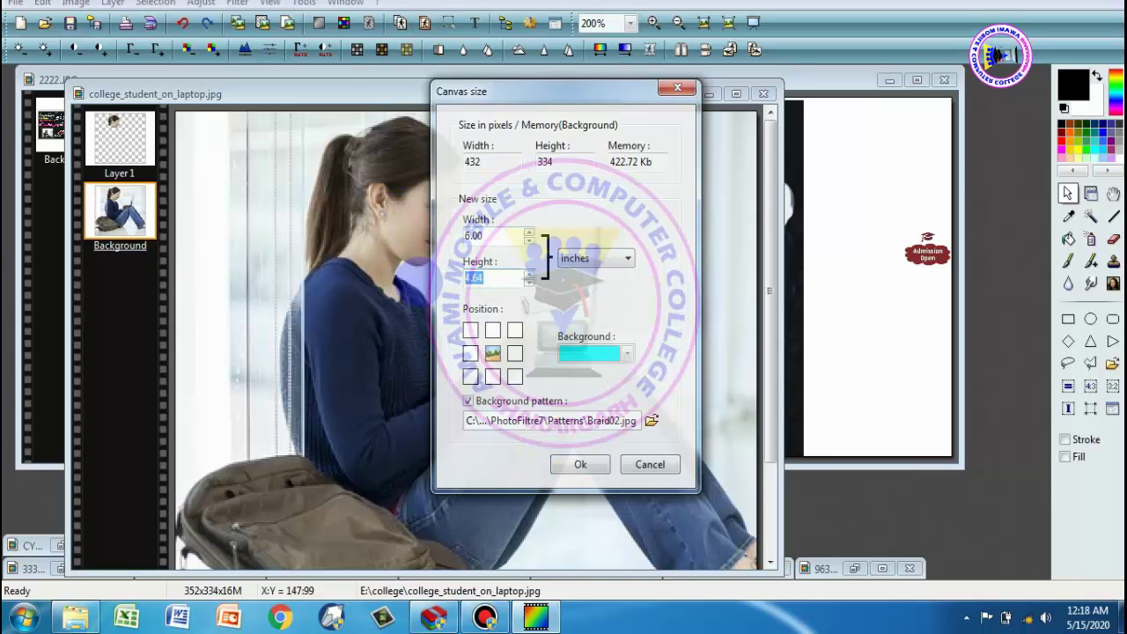
text(8)
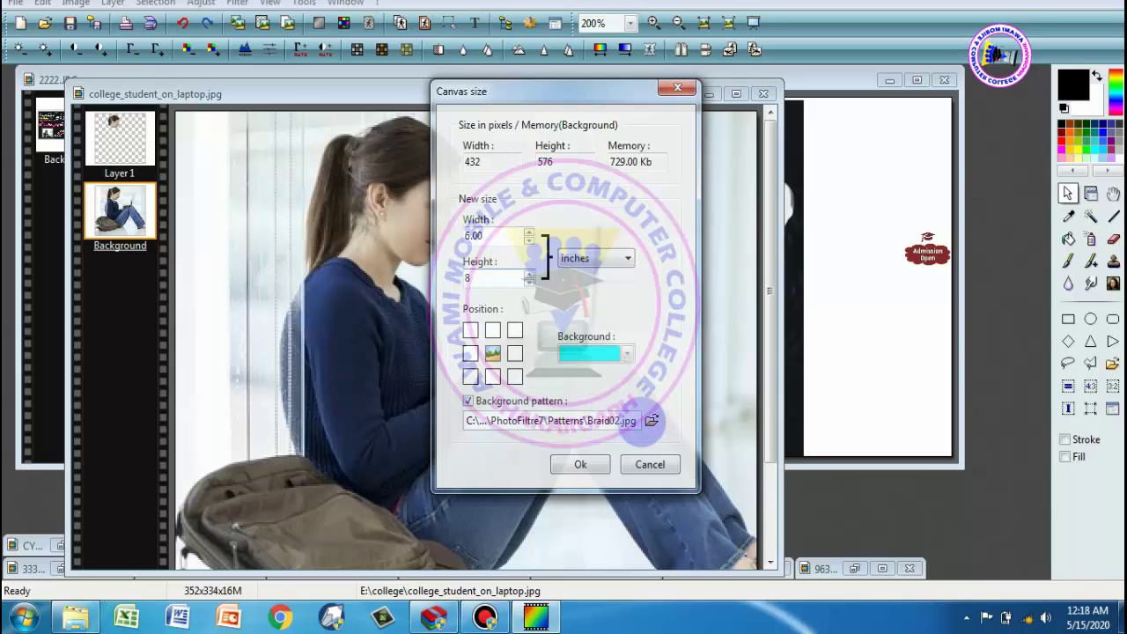
click(652, 420)
click(480, 181)
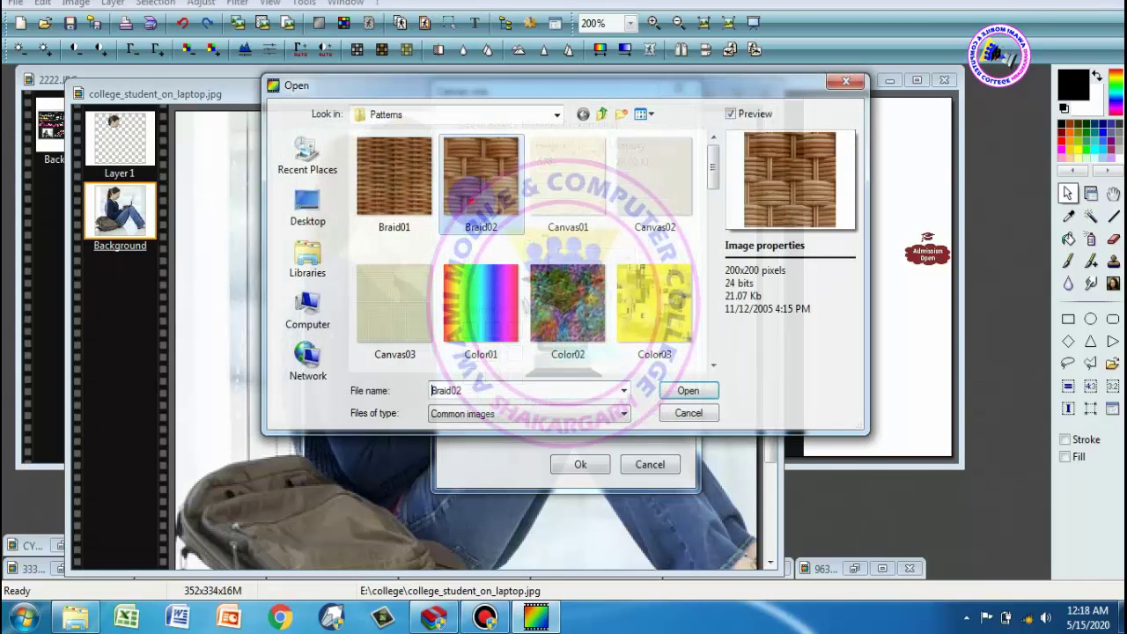
click(680, 391)
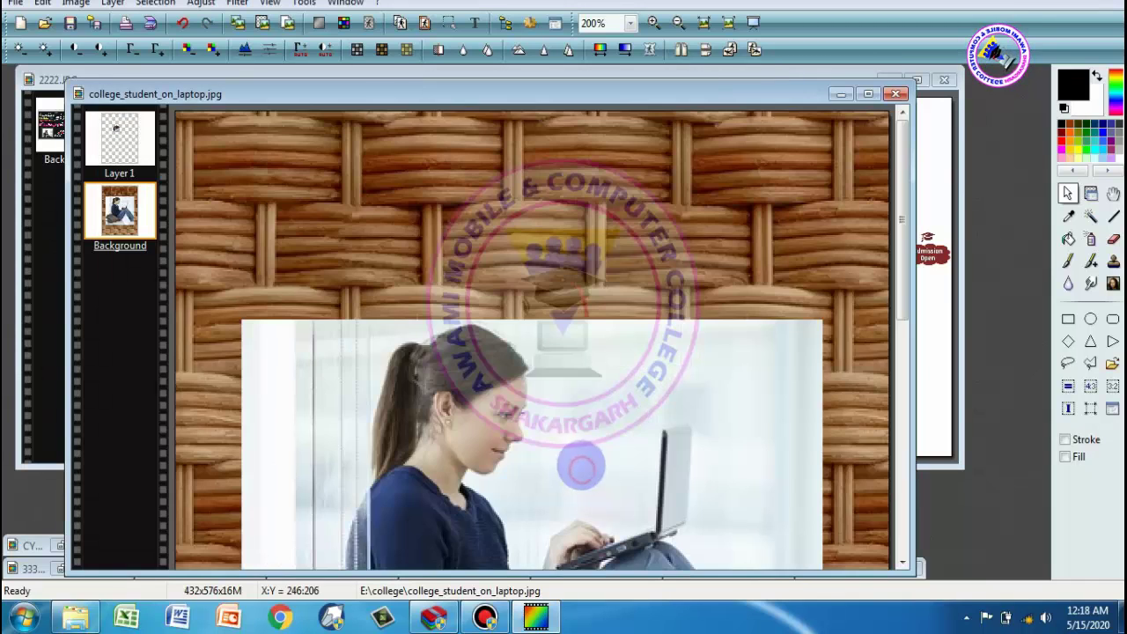
click(581, 465)
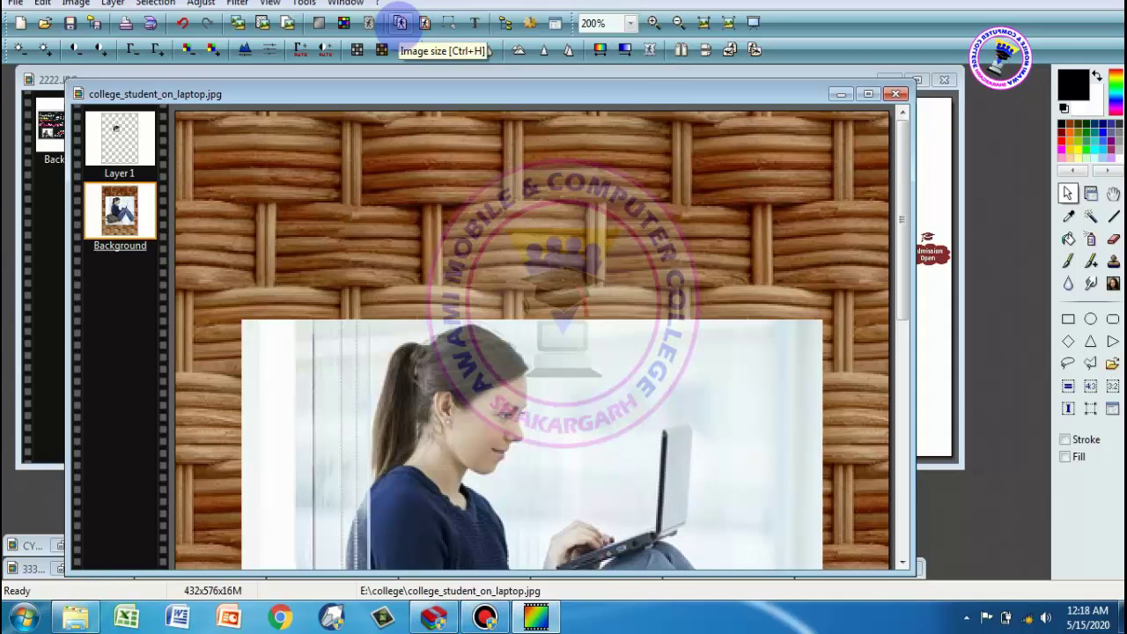
Resize the image to 6 × 8 inches at 120 pixels/inch resolution
click(400, 22)
drag(502, 92, 709, 85)
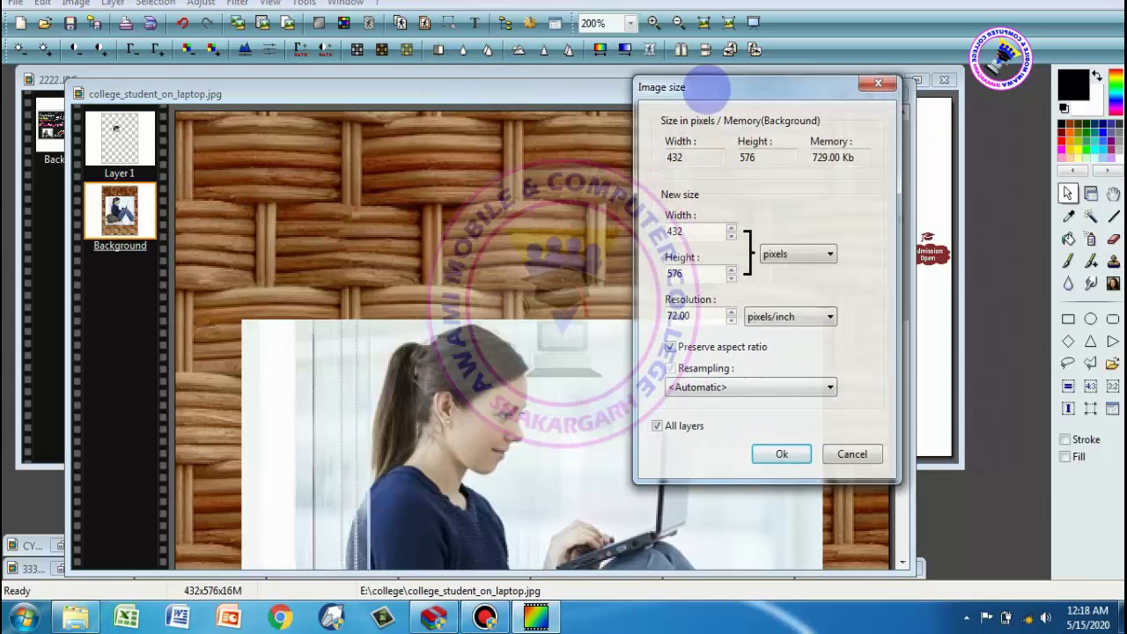
click(780, 253)
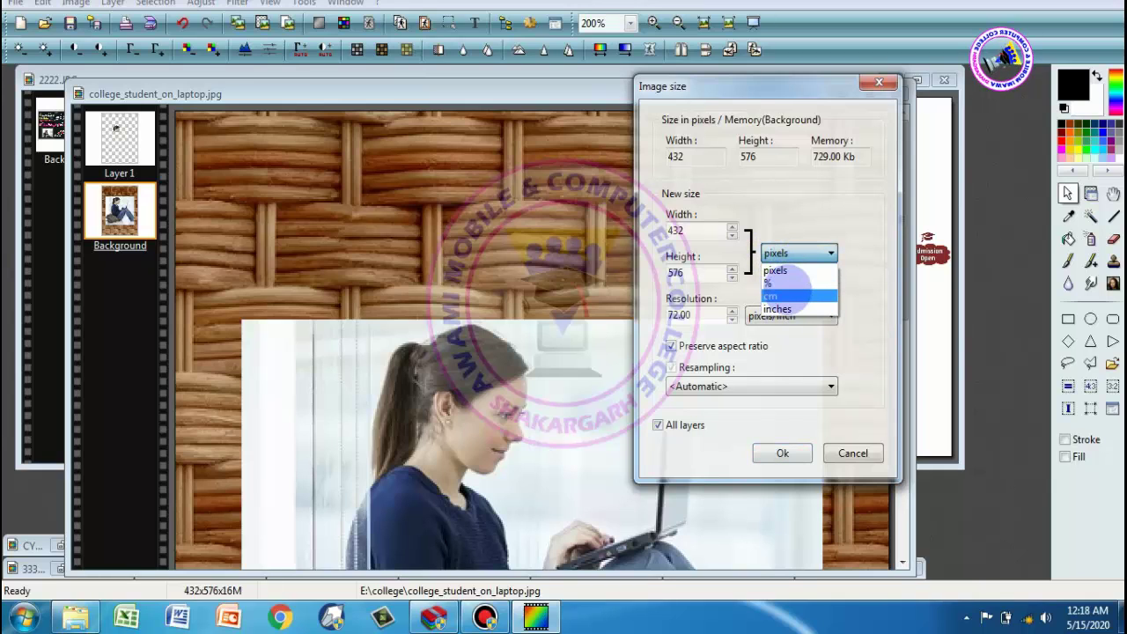
click(778, 309)
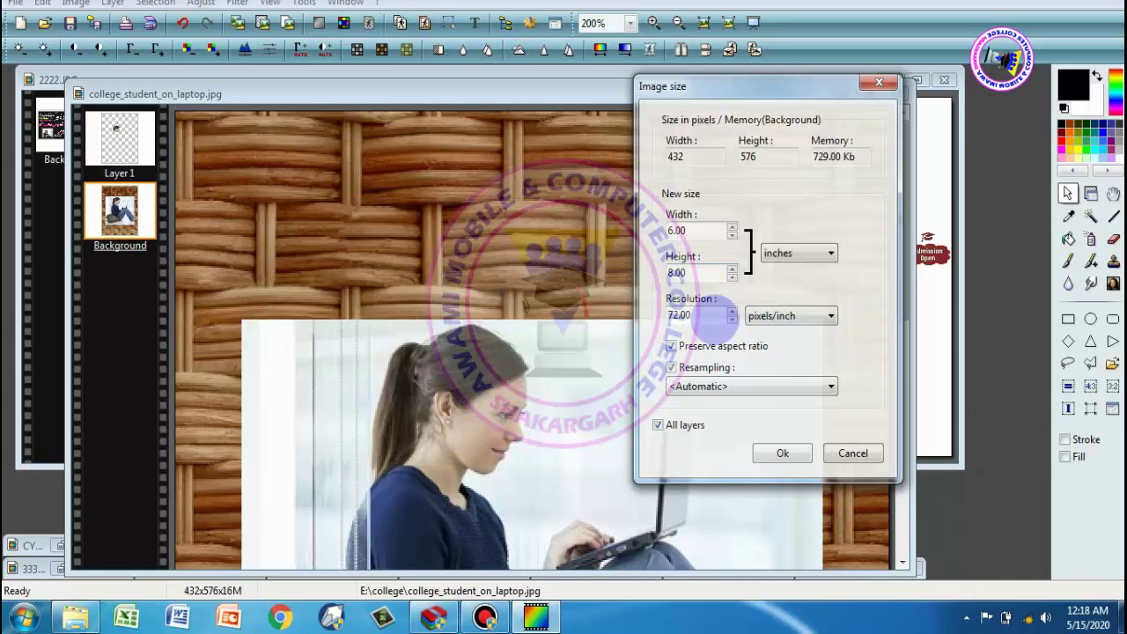
drag(703, 315, 632, 317)
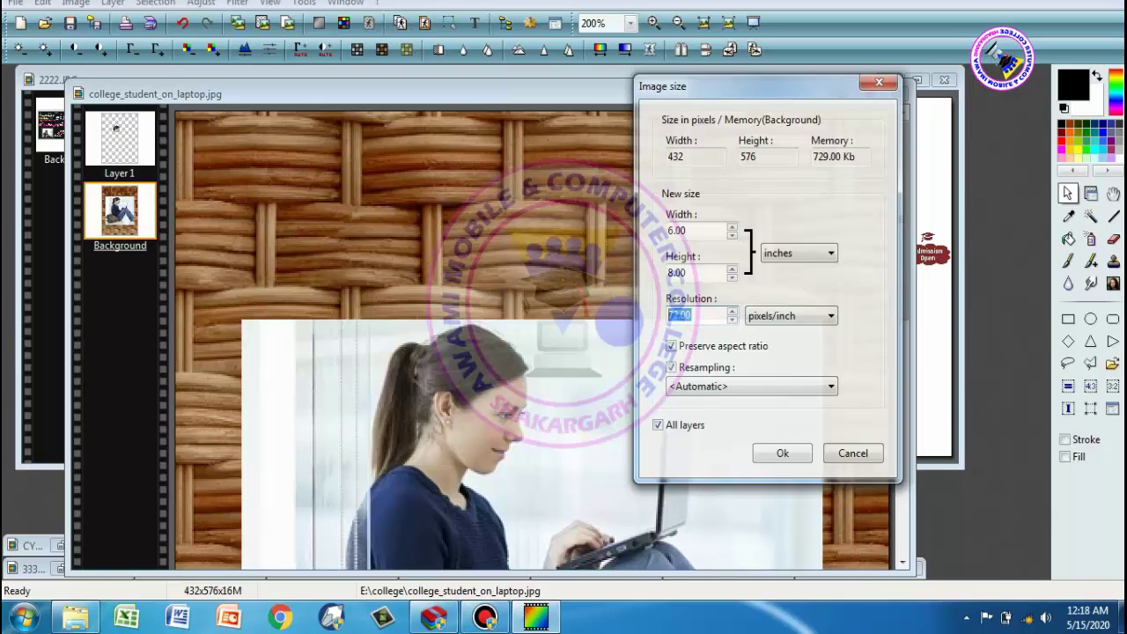
text(7)
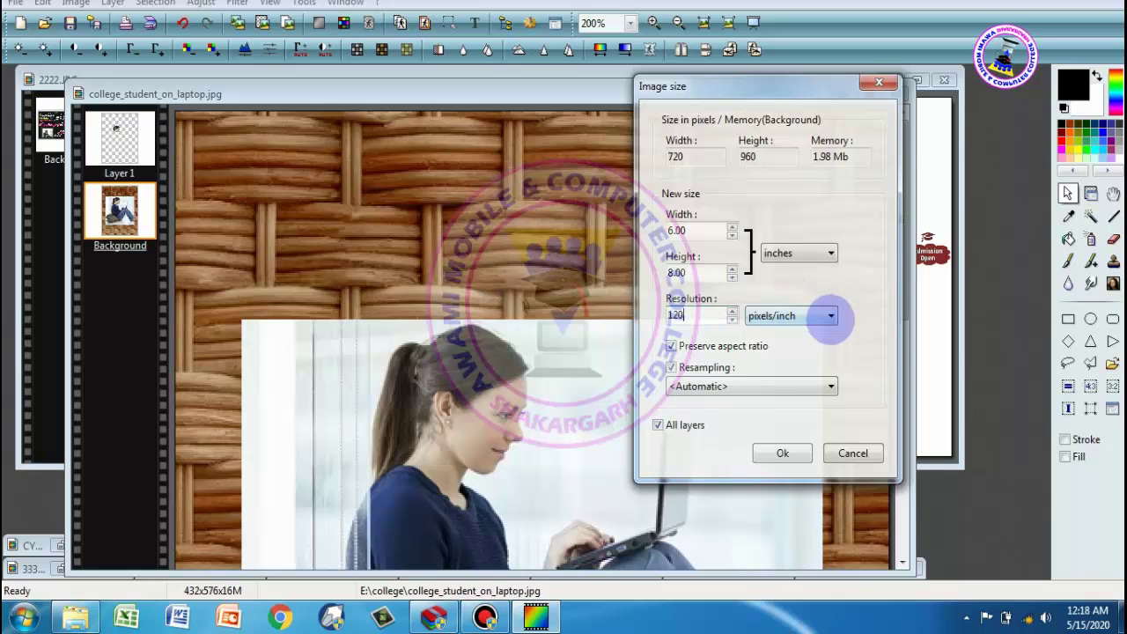
click(828, 316)
click(796, 322)
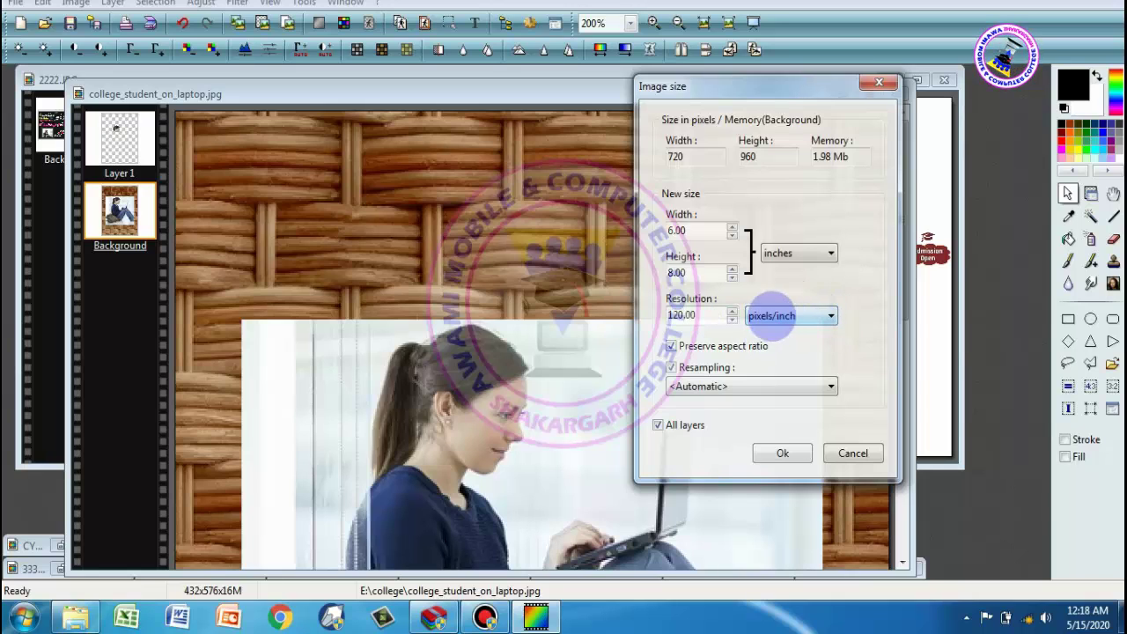
click(713, 314)
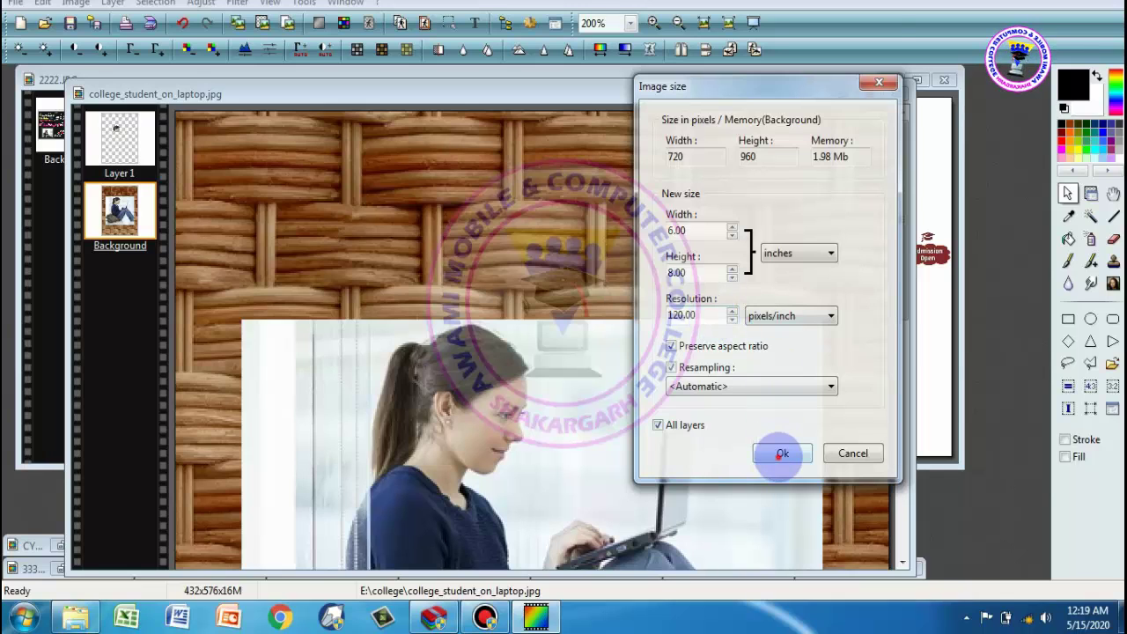
click(780, 453)
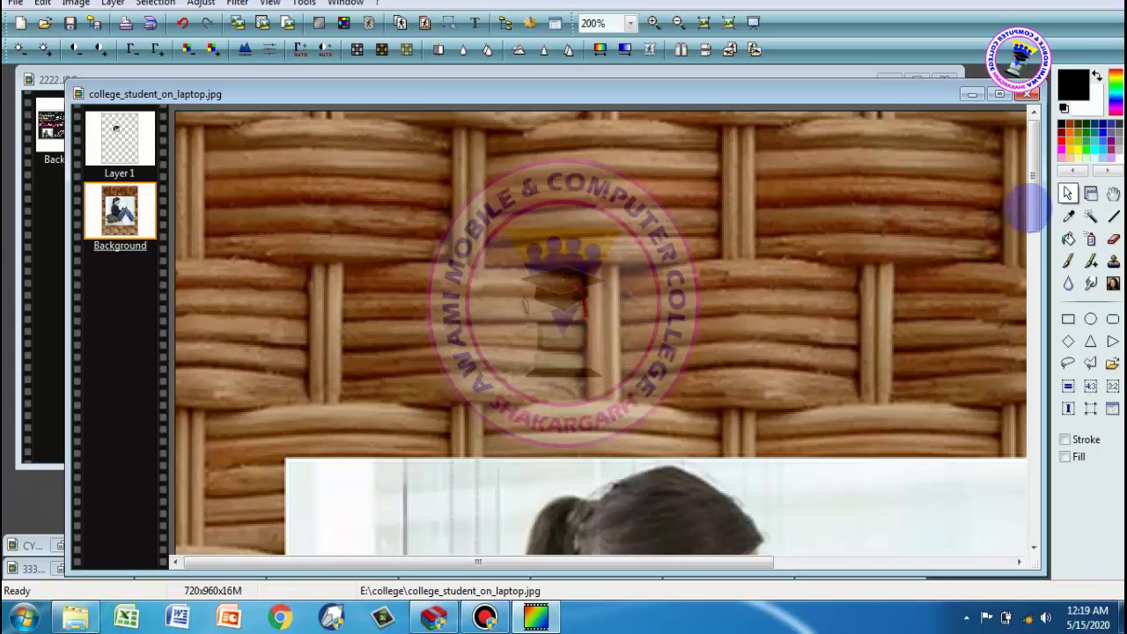
Zoom out and undo three times, restoring the original 352×334 photo with only Background
mouse_move(1026, 208)
mouse_down()
mouse_move(1037, 221)
mouse_move(1026, 306)
mouse_up()
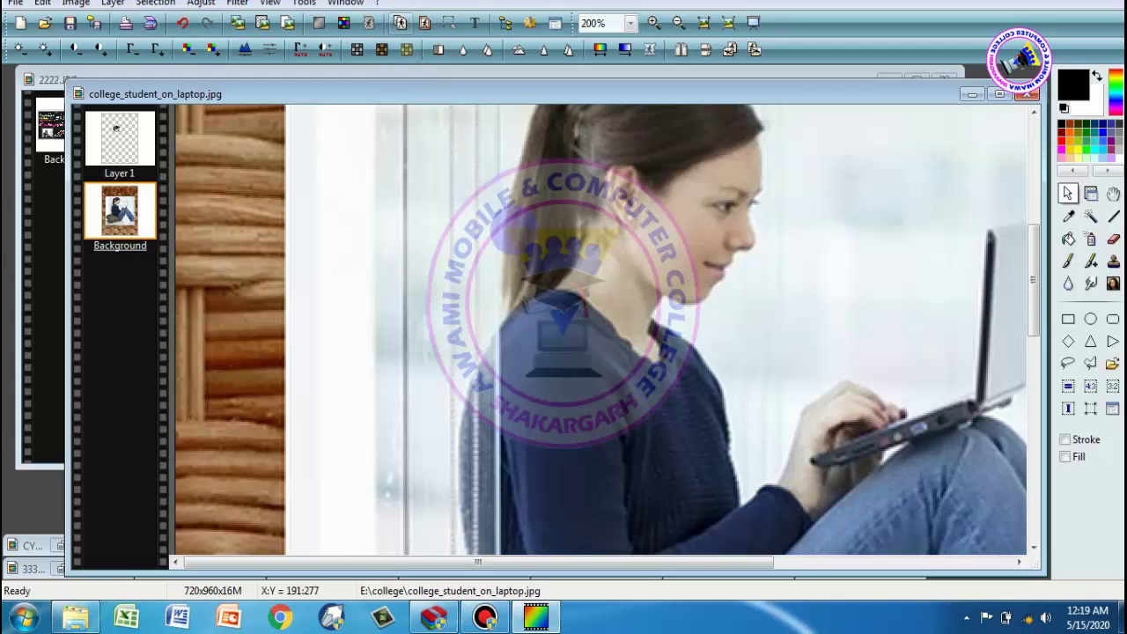
scroll(520, 233, down, 3)
scroll(528, 269, down, 1)
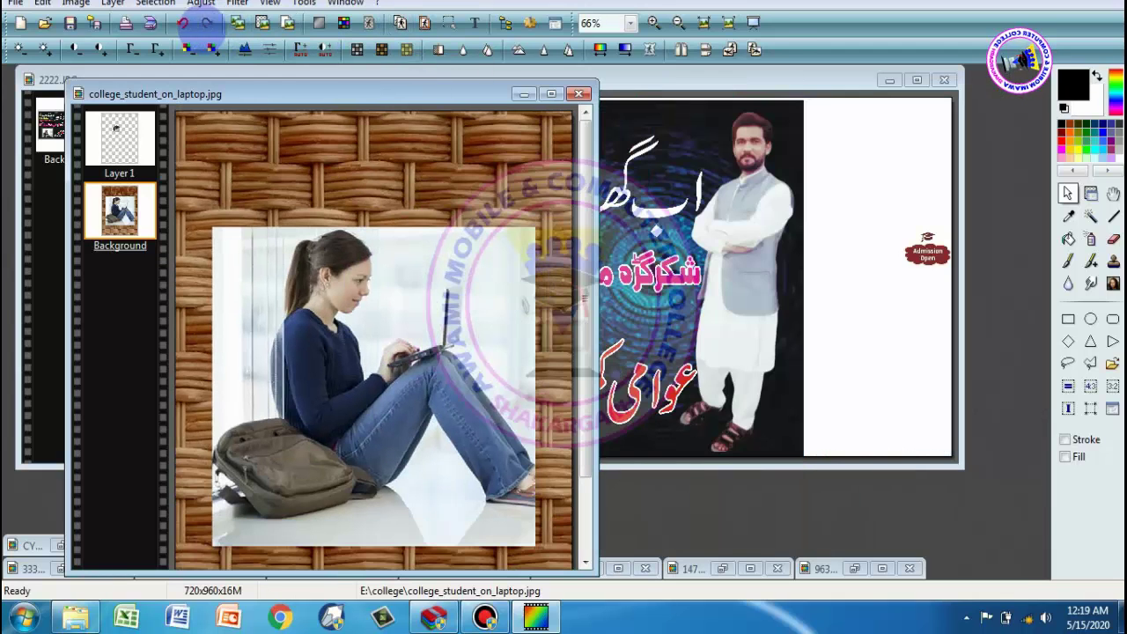
click(182, 23)
click(182, 22)
click(182, 23)
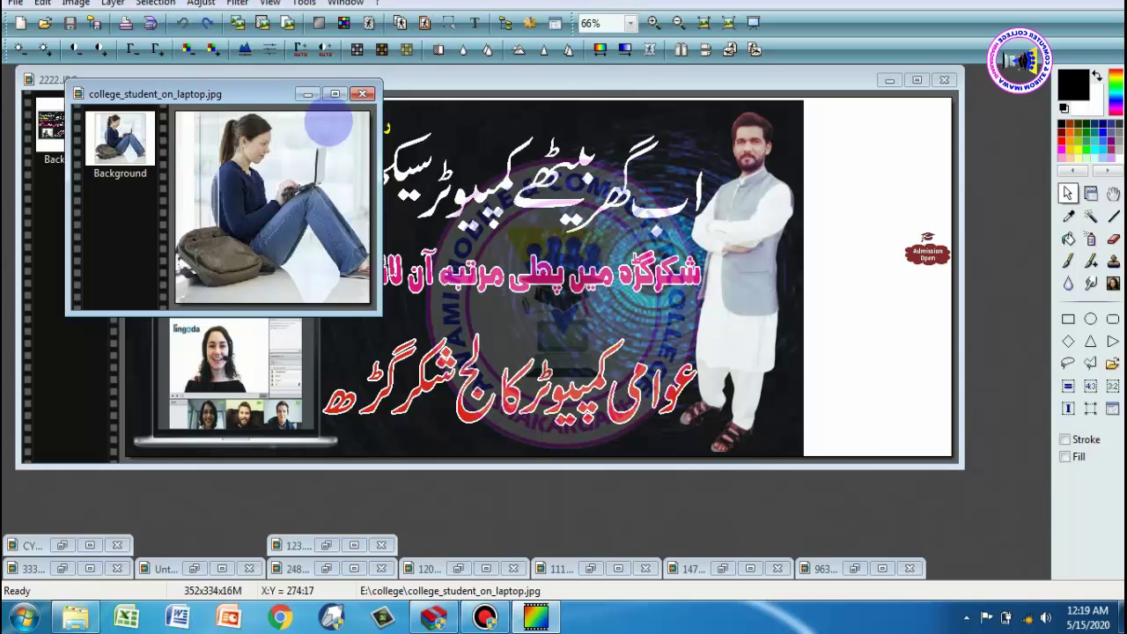
scroll(337, 167, up, 1)
scroll(338, 167, up, 1)
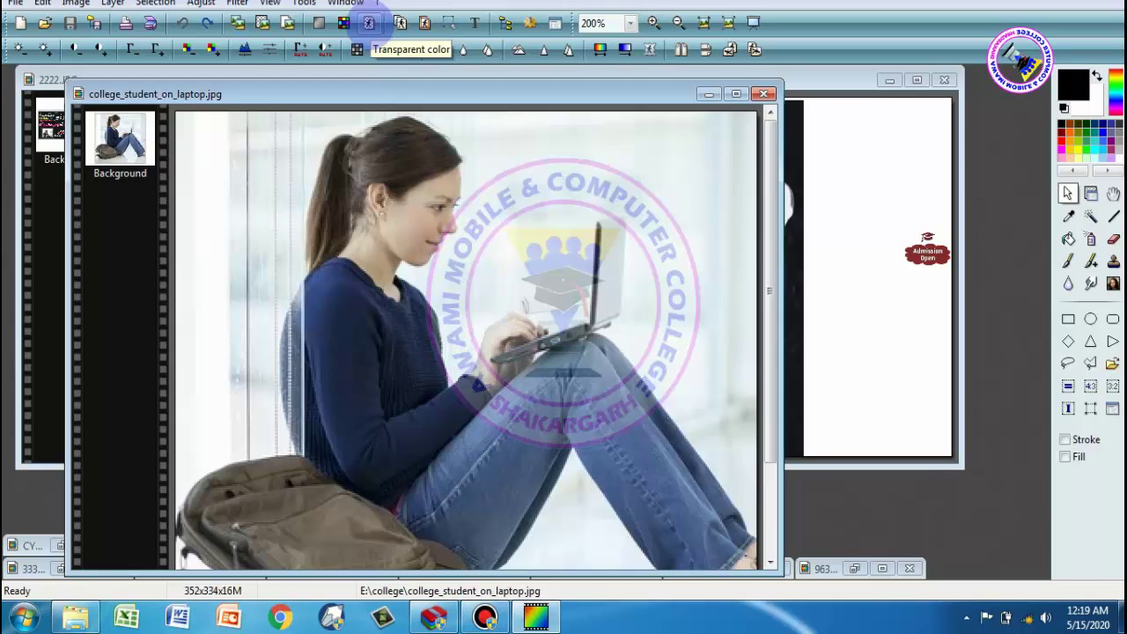
click(369, 23)
mouse_move(512, 172)
mouse_down()
mouse_move(654, 88)
mouse_move(815, 99)
mouse_up()
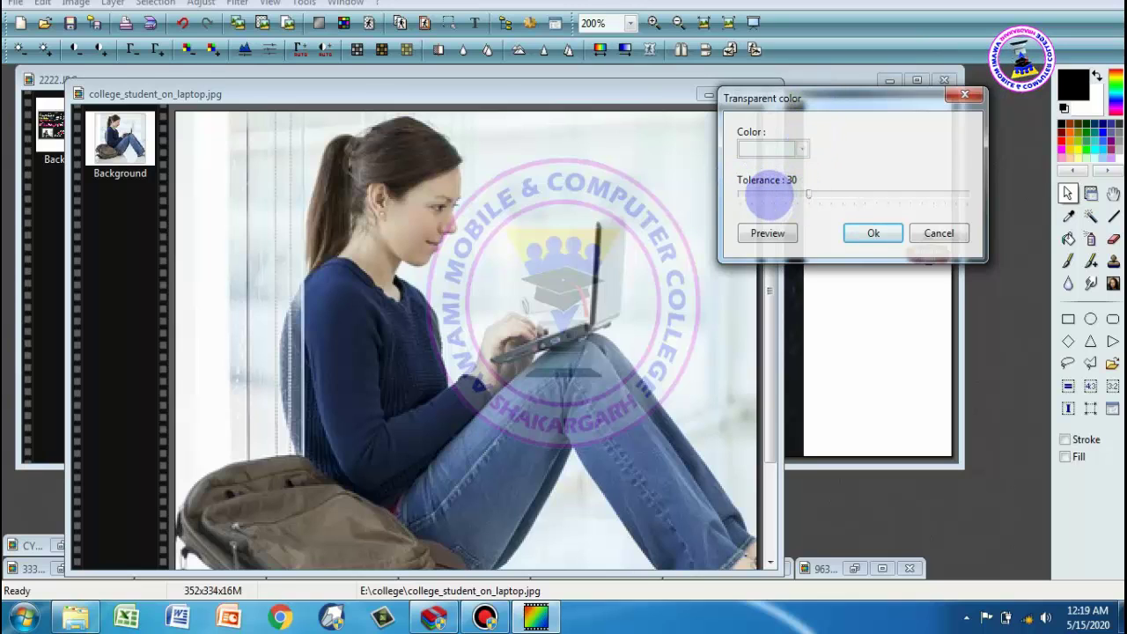
drag(809, 192, 740, 194)
click(767, 232)
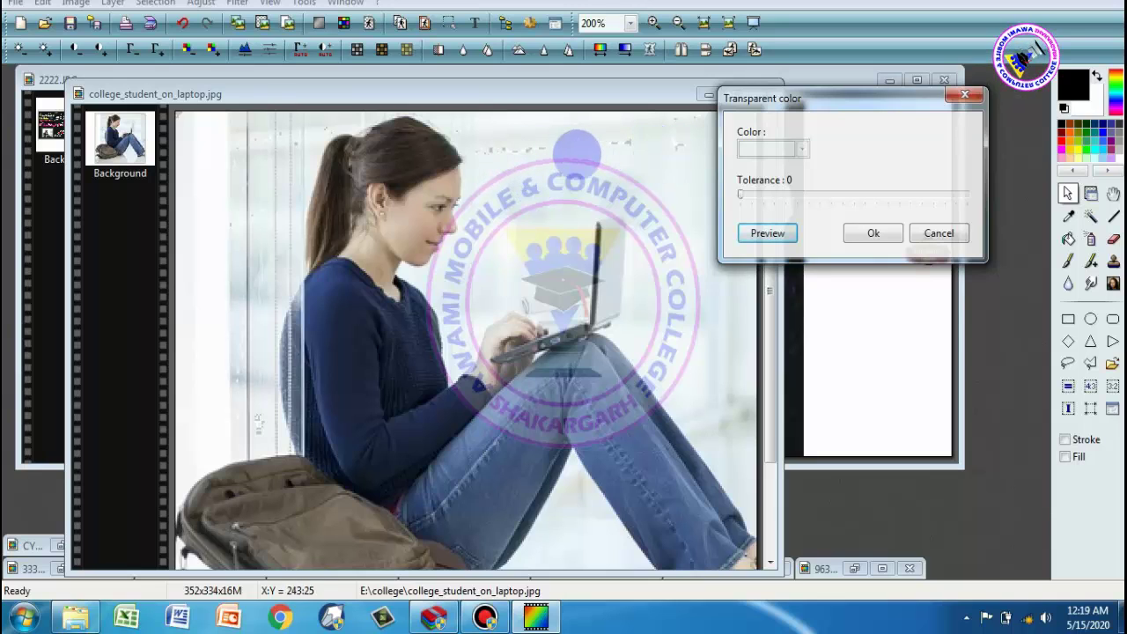
drag(740, 195, 918, 195)
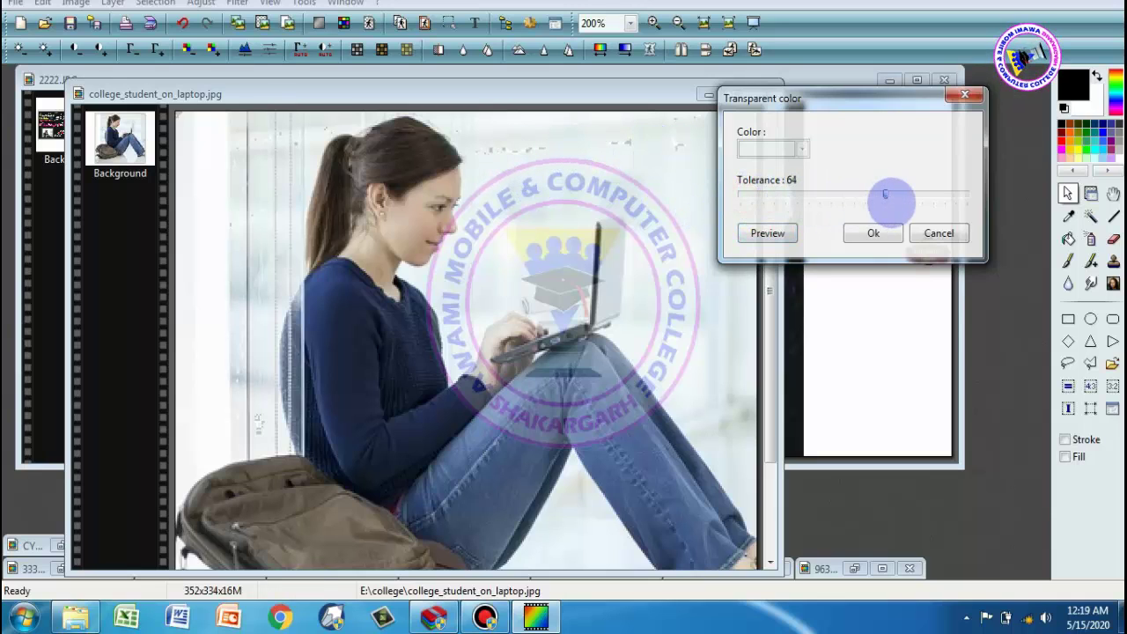
click(767, 234)
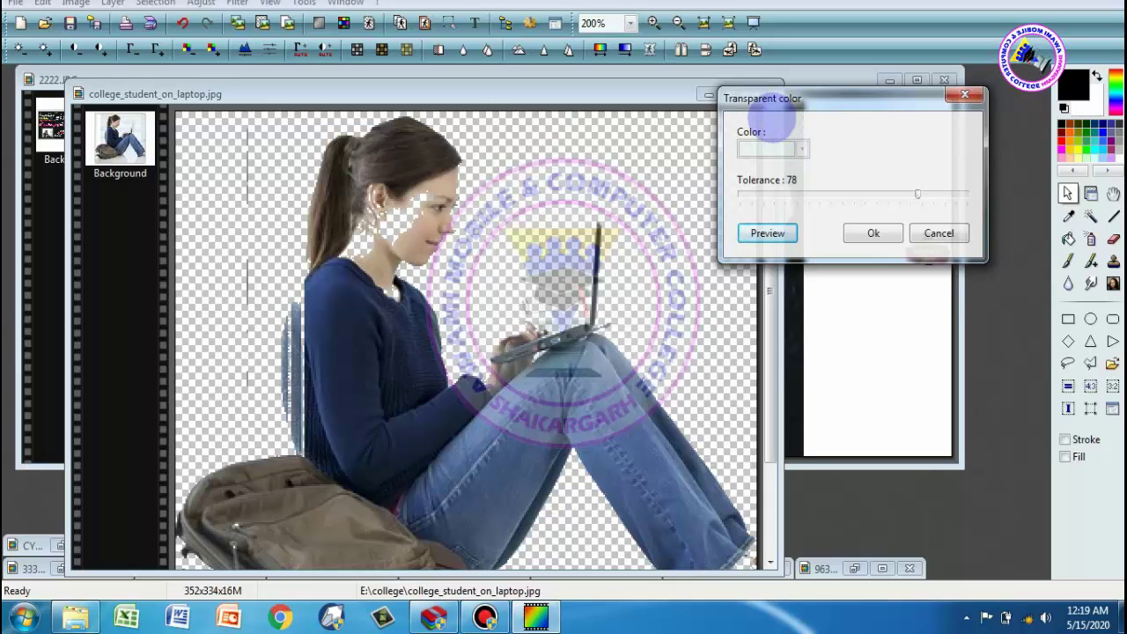
click(935, 232)
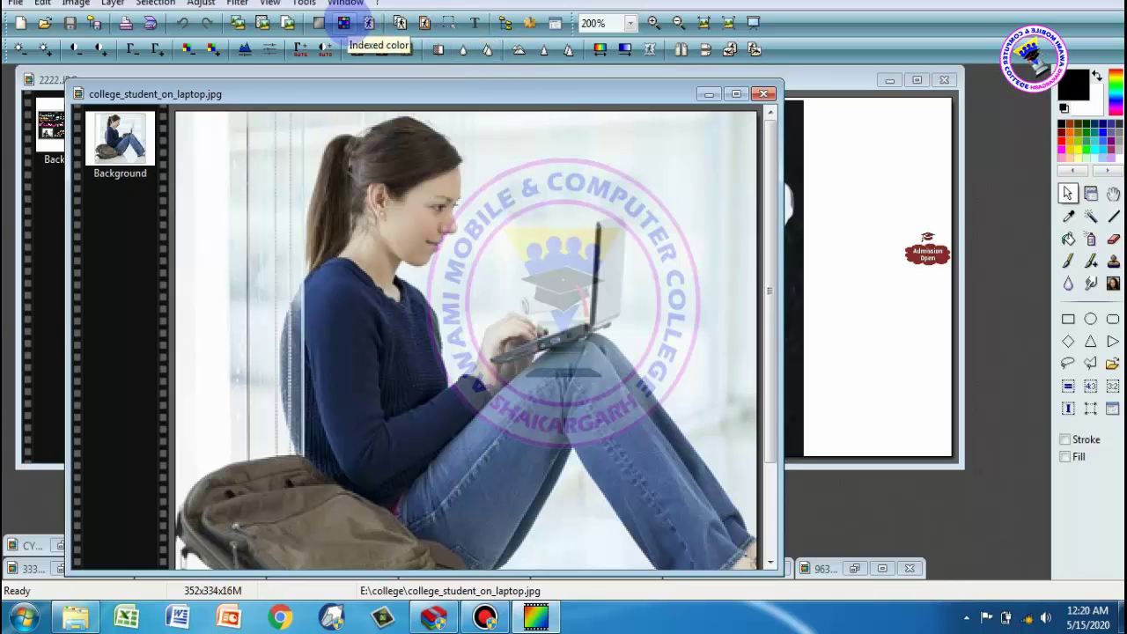
click(343, 22)
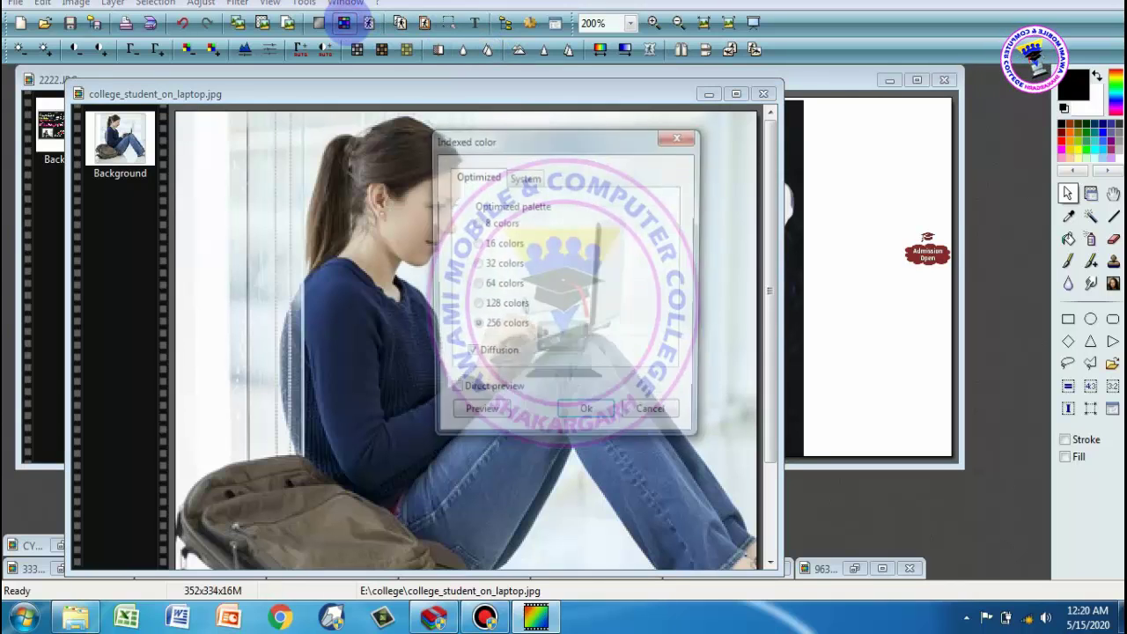
mouse_move(526, 131)
mouse_down()
mouse_move(740, 125)
mouse_move(862, 87)
mouse_up()
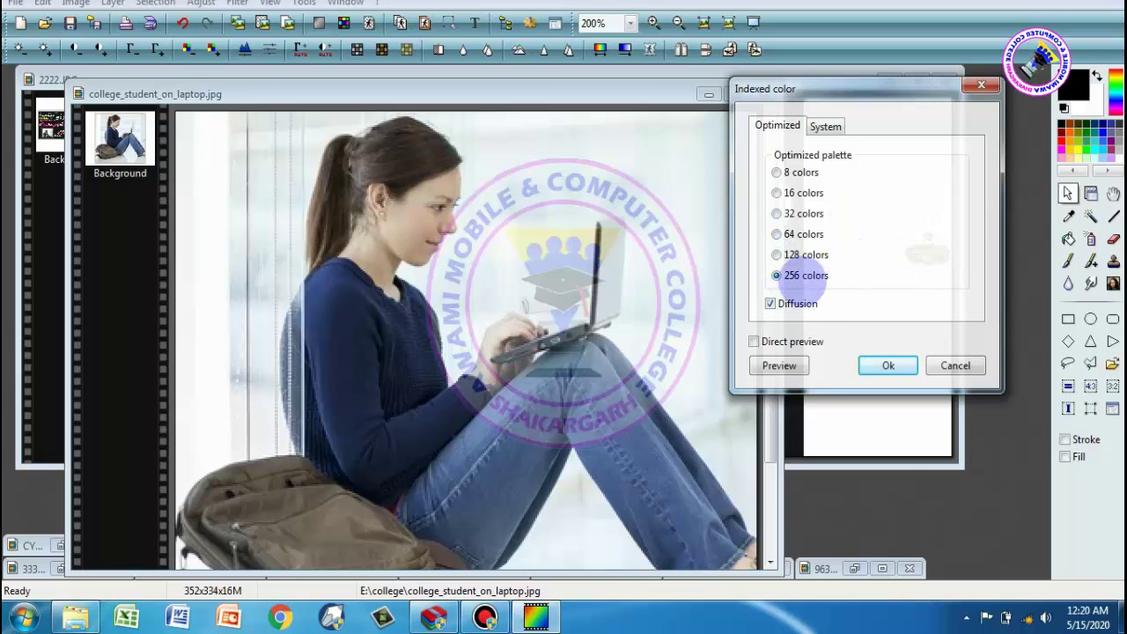
click(776, 193)
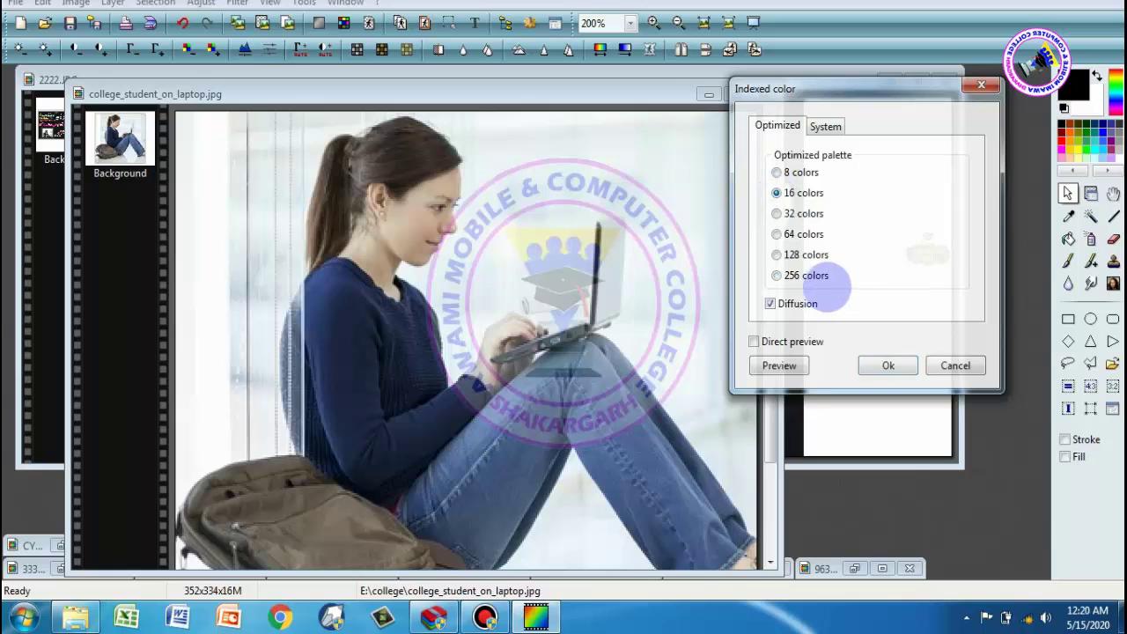
click(754, 341)
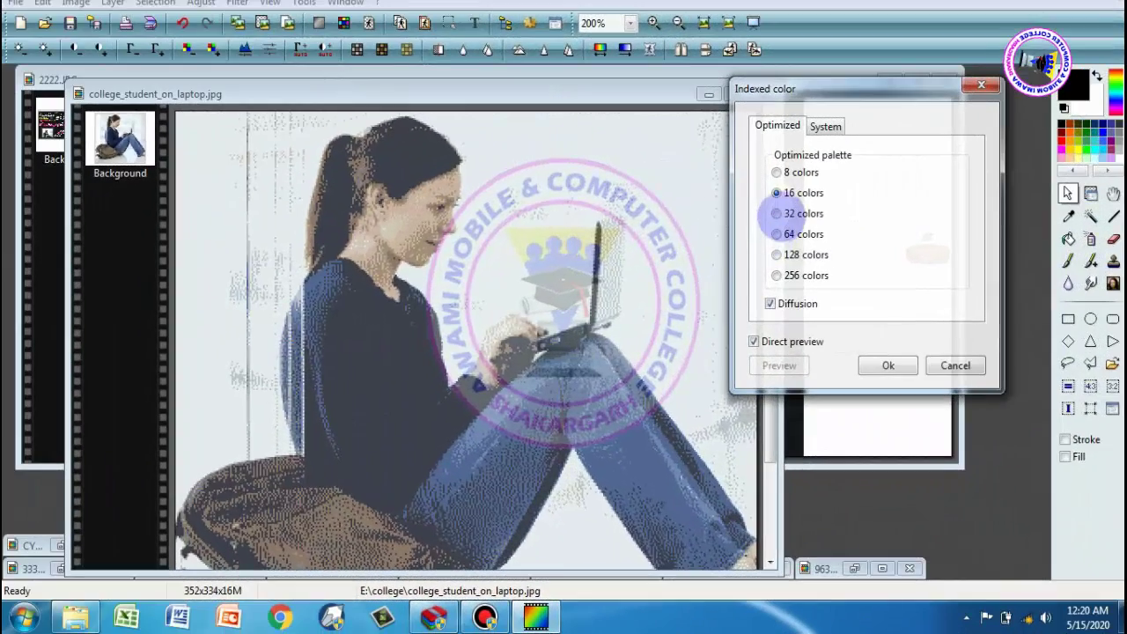
click(776, 213)
click(775, 233)
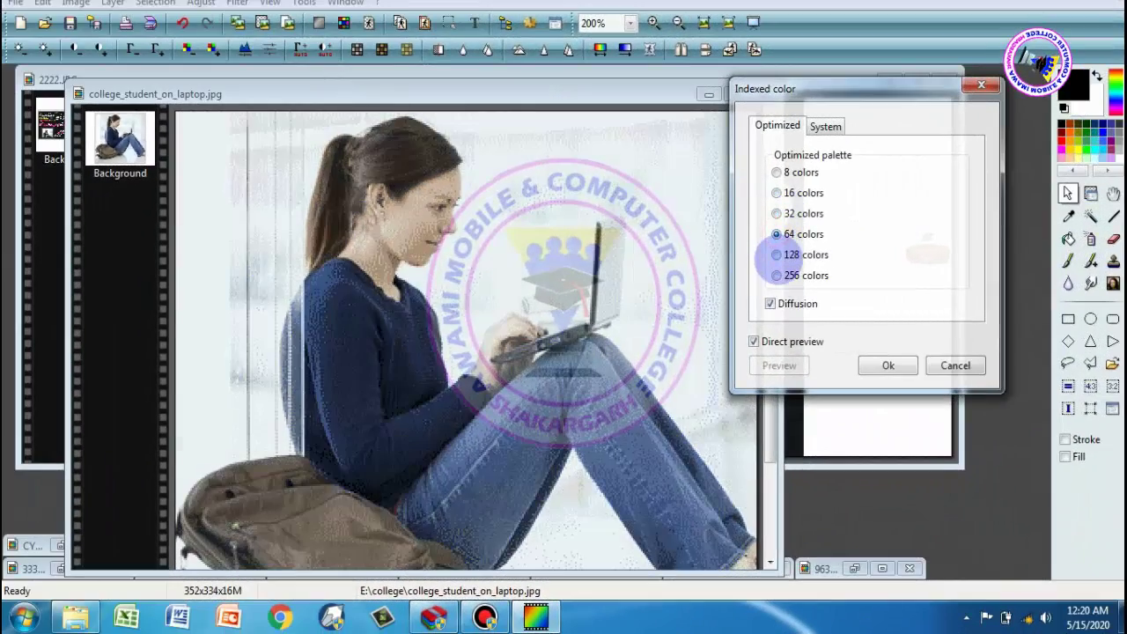
click(775, 254)
click(776, 274)
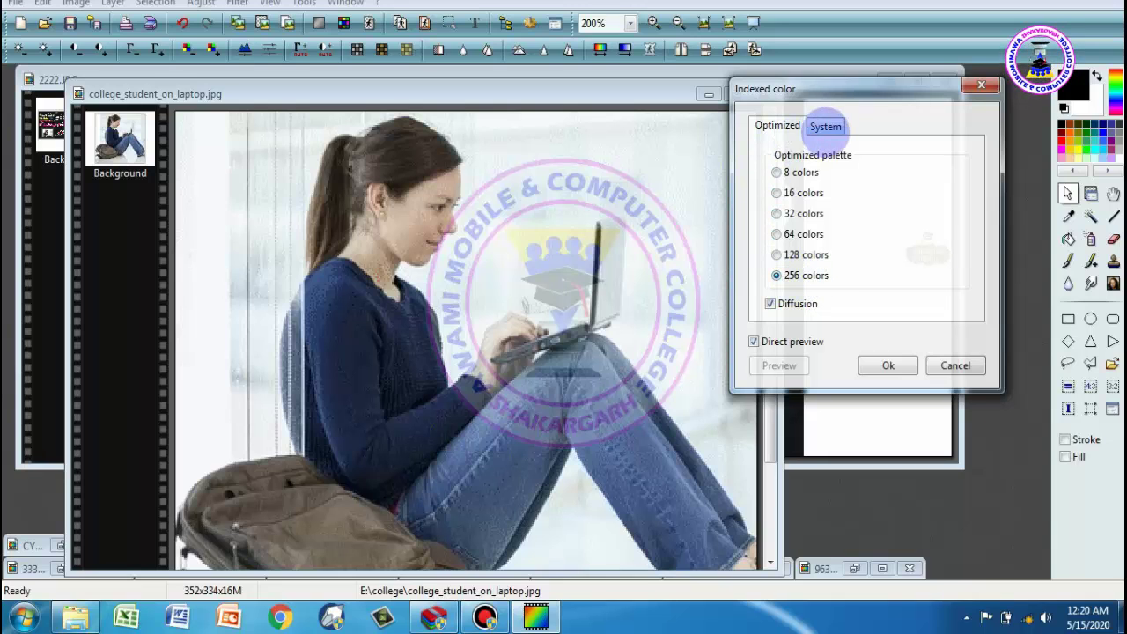
click(825, 127)
click(777, 125)
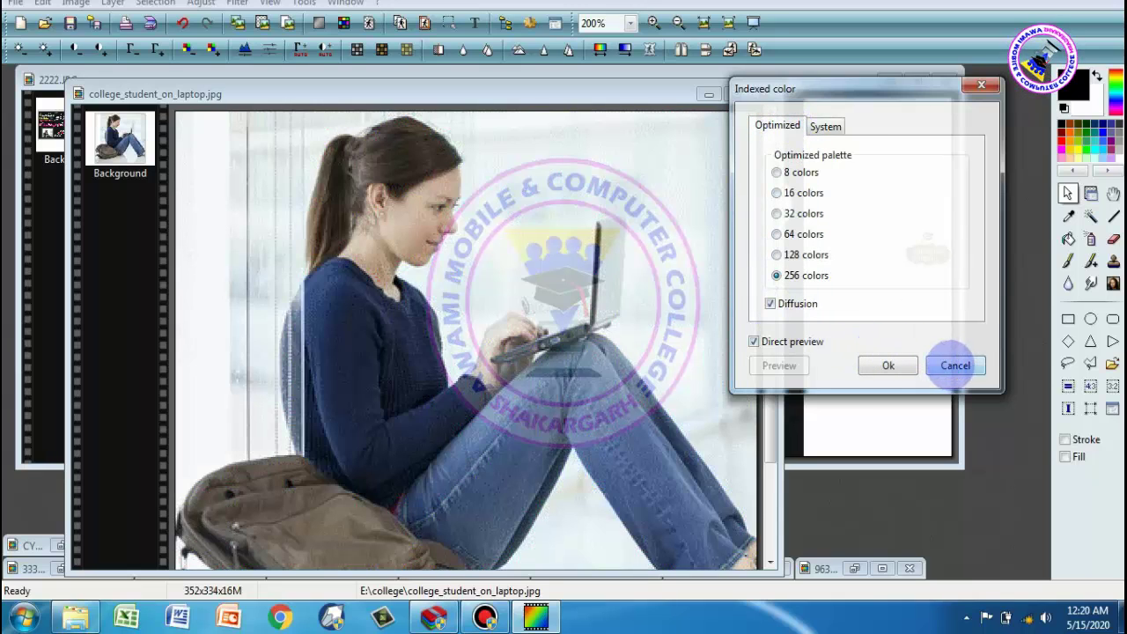
click(954, 366)
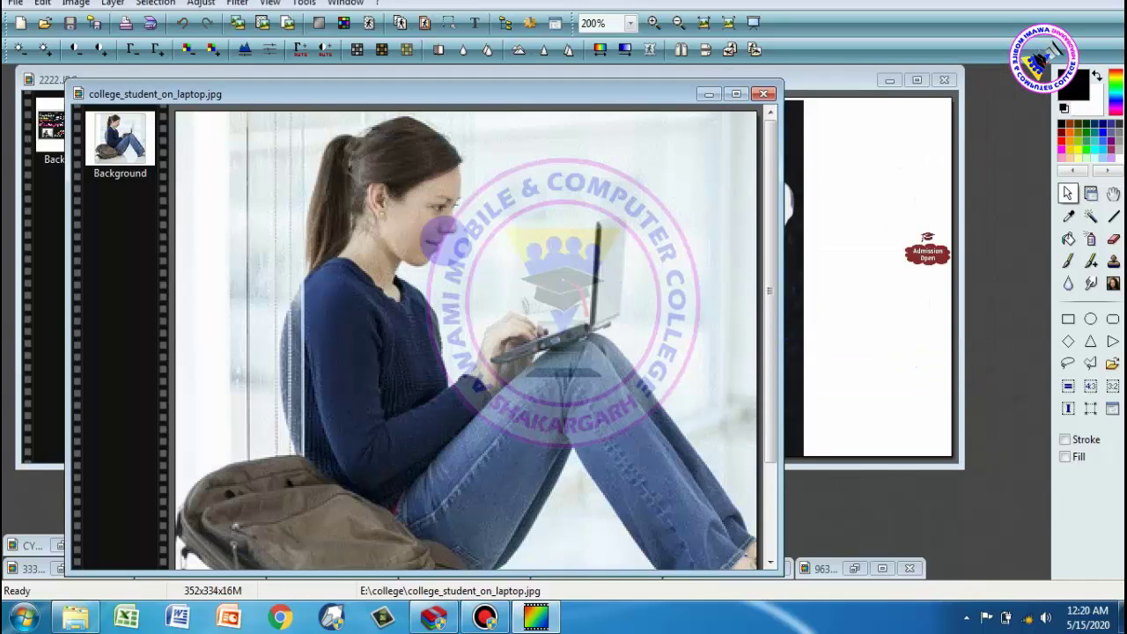